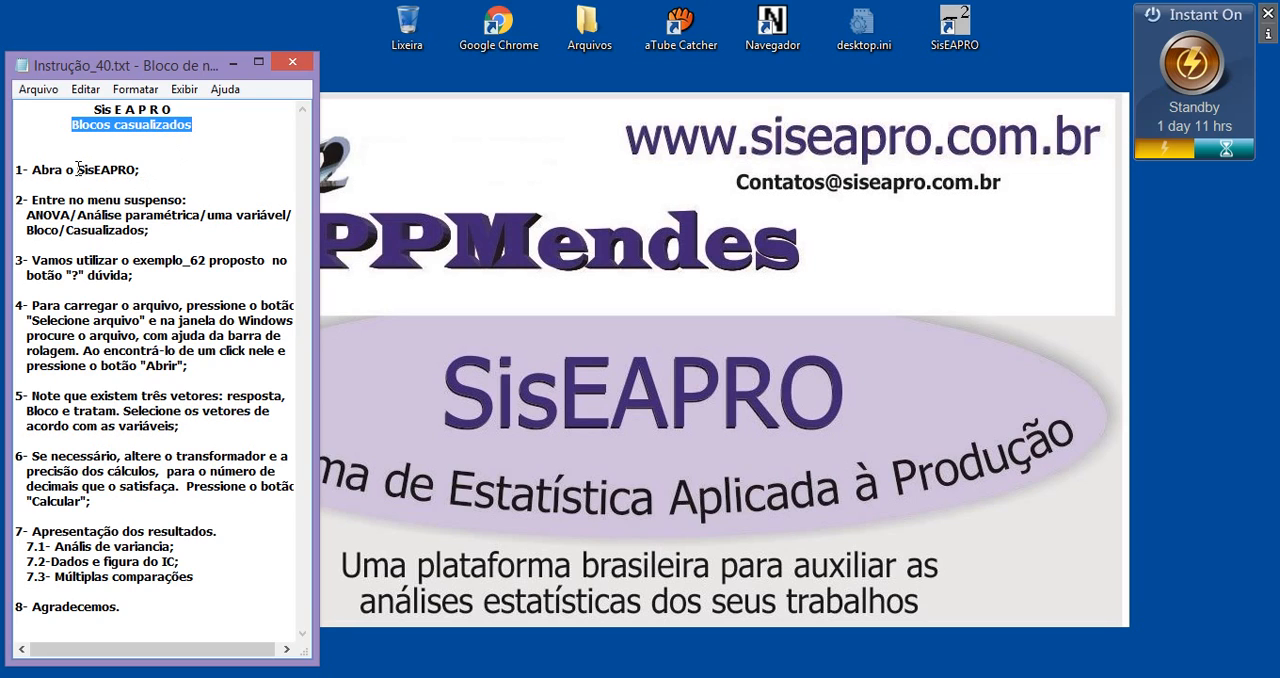
Launch SisEAPRO and open the one-variable parametric ANOVA form for randomized blocks (Blocos/Casualizados)
left_click_drag(78, 170, 138, 170)
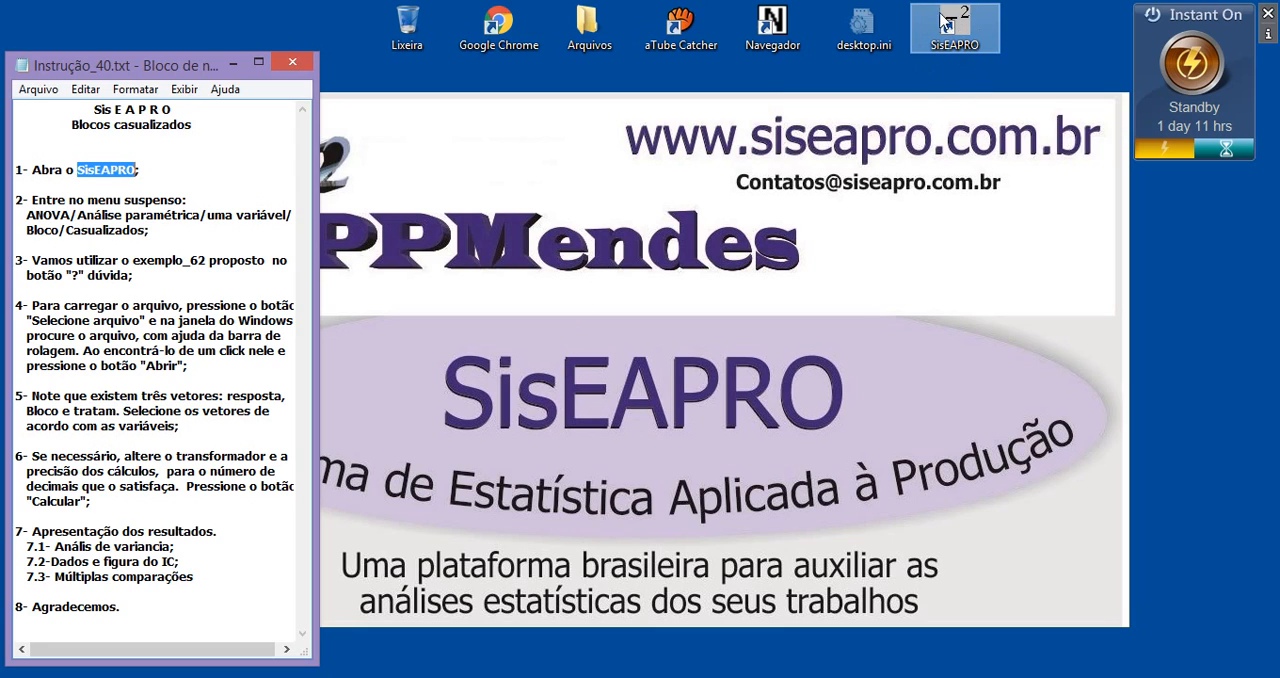
double_click(975, 30)
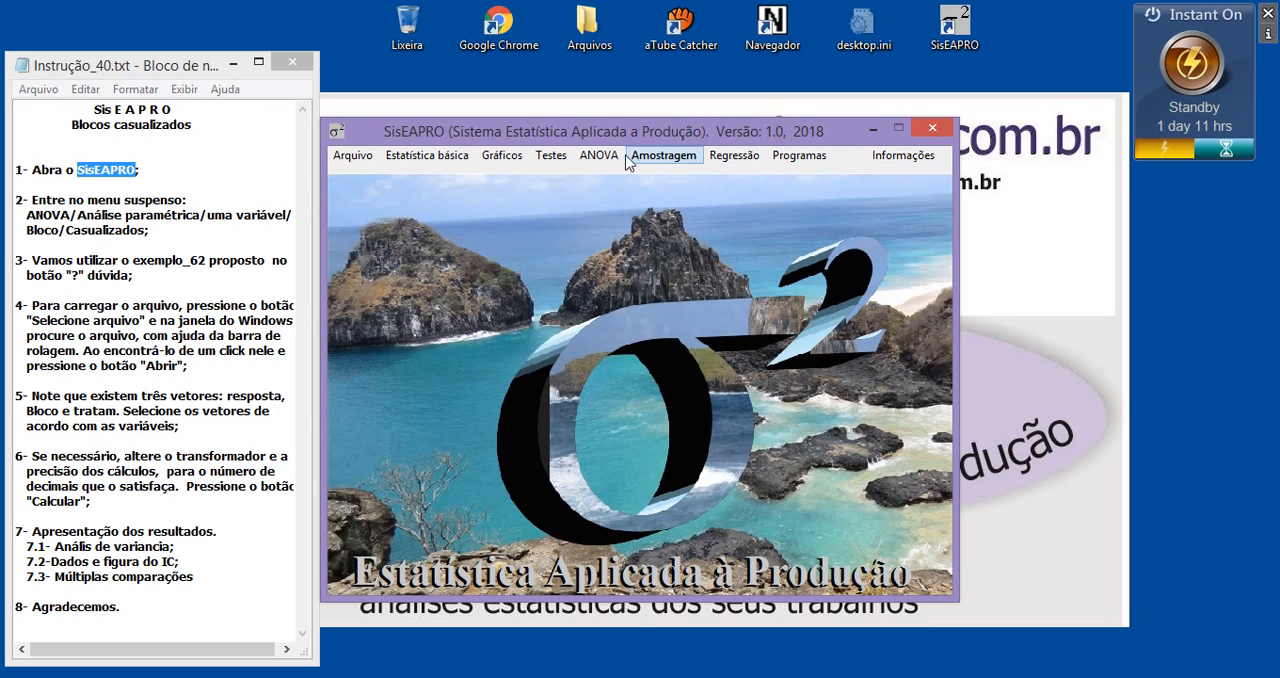
left_click(355, 157)
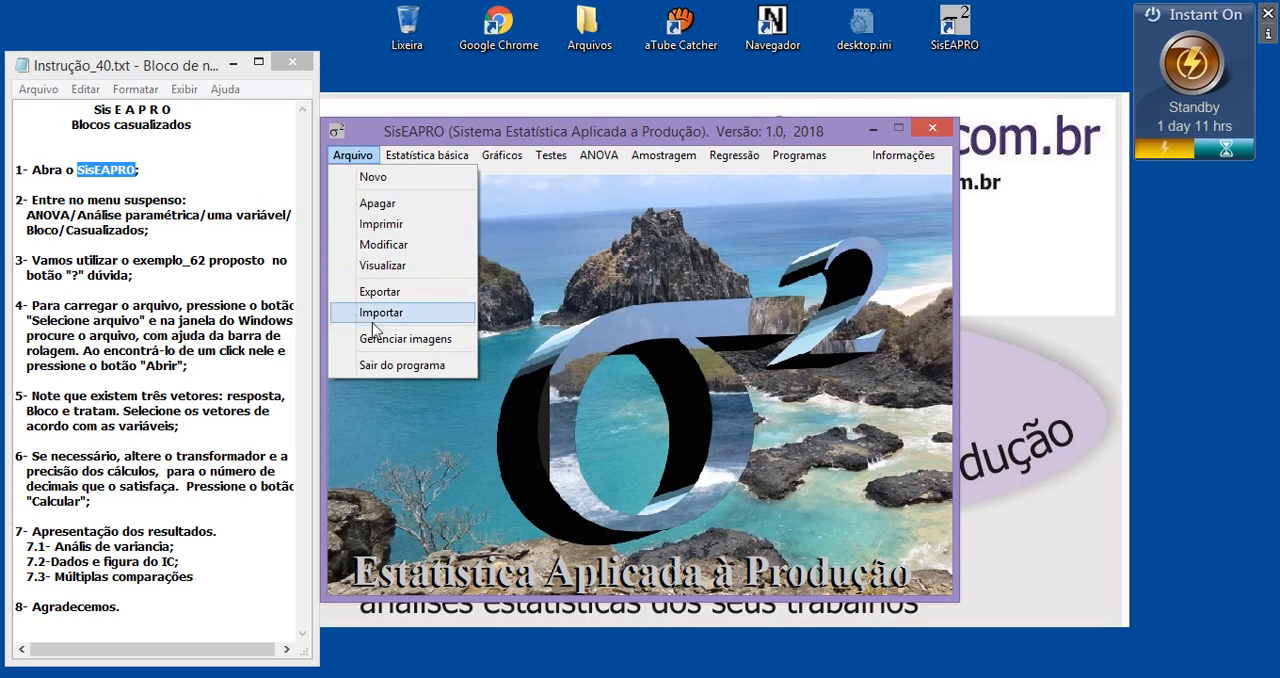
left_click(528, 292)
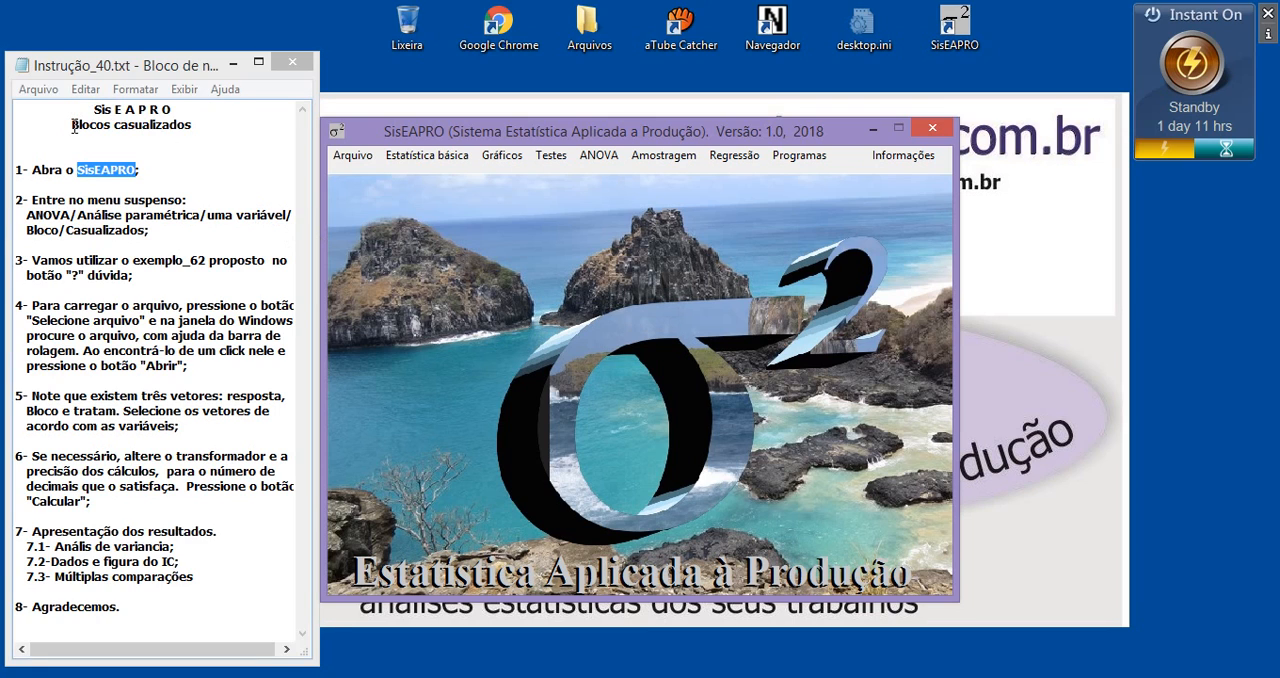
left_click_drag(74, 126, 176, 135)
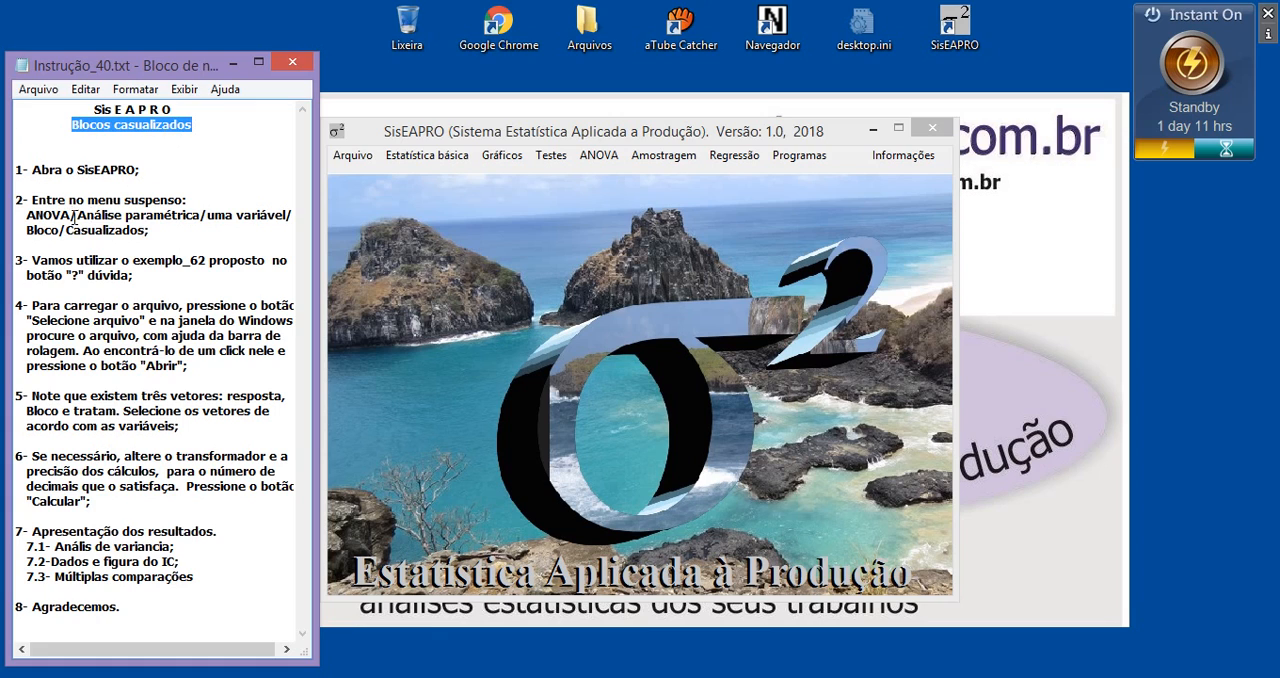
left_click_drag(72, 216, 30, 216)
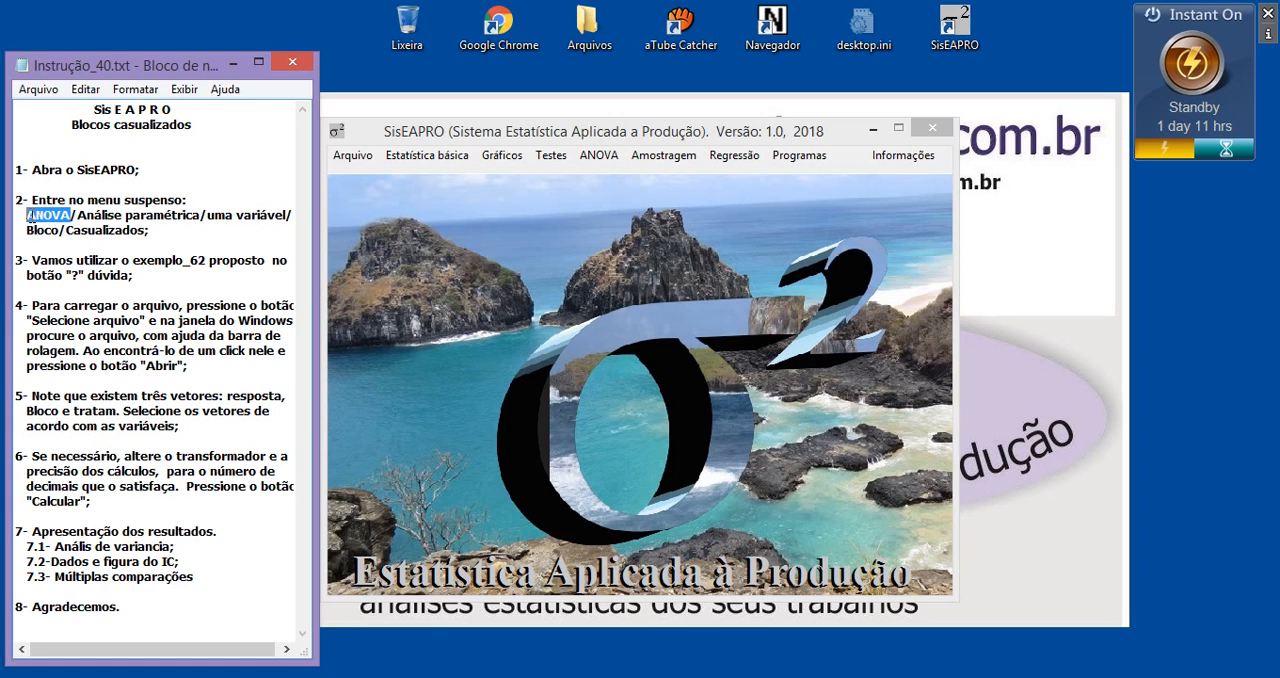
left_click(603, 158)
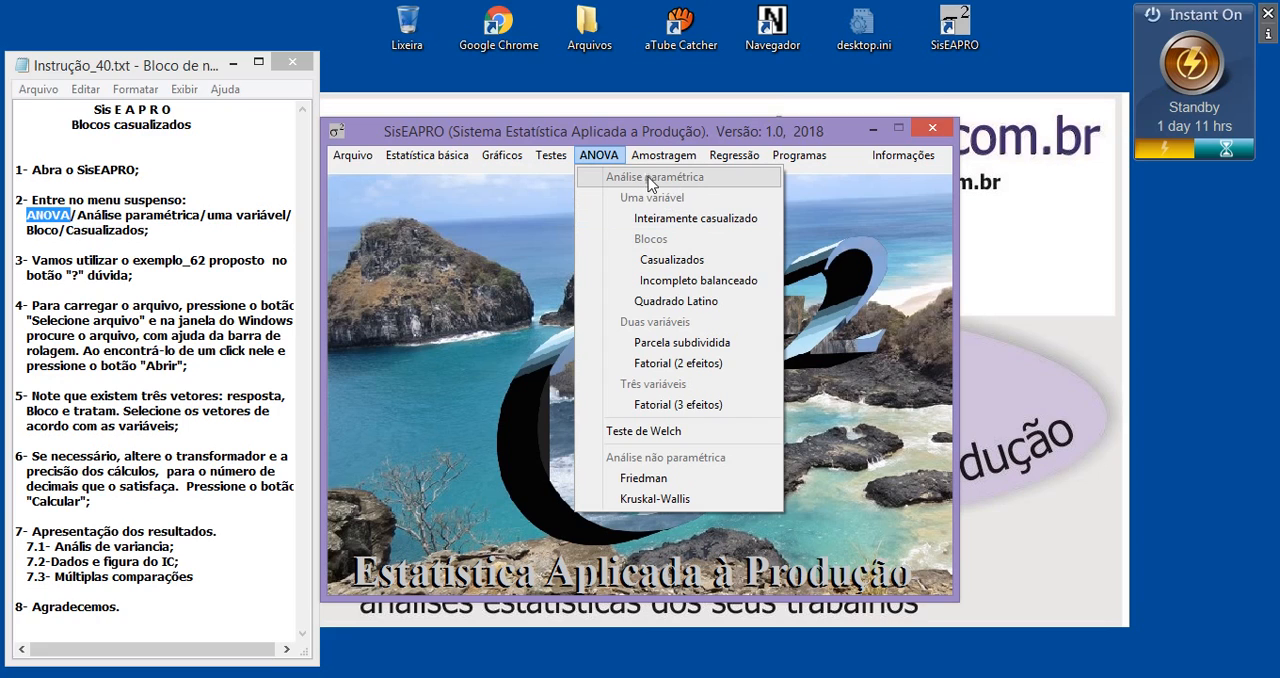
left_click(670, 263)
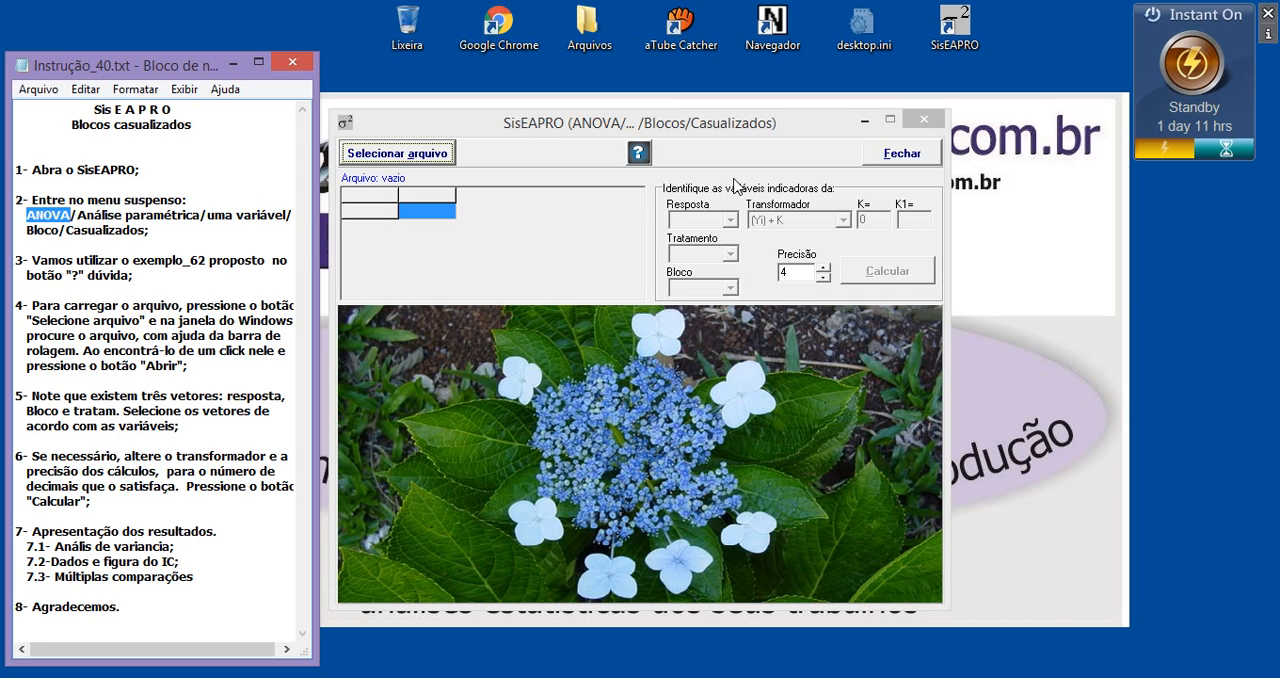
Open the help for the randomized-blocks ANOVA and read its introductory explanation across the full line width
left_click(638, 156)
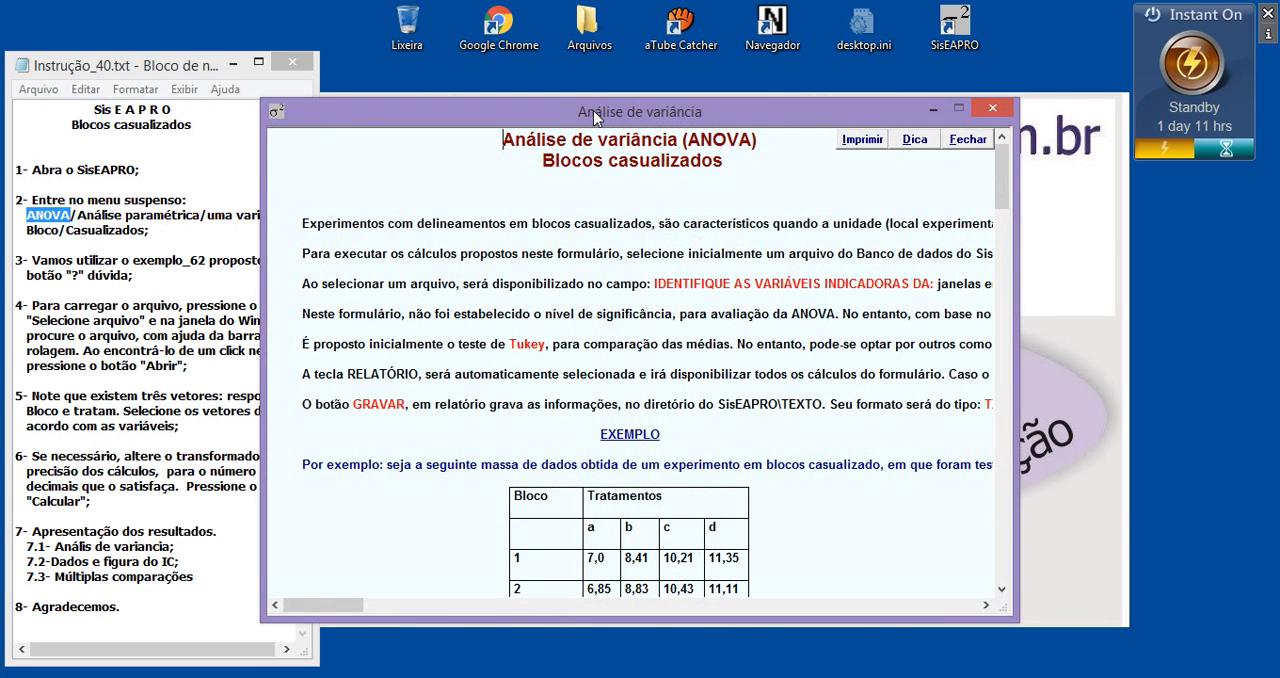
left_click_drag(593, 110, 666, 123)
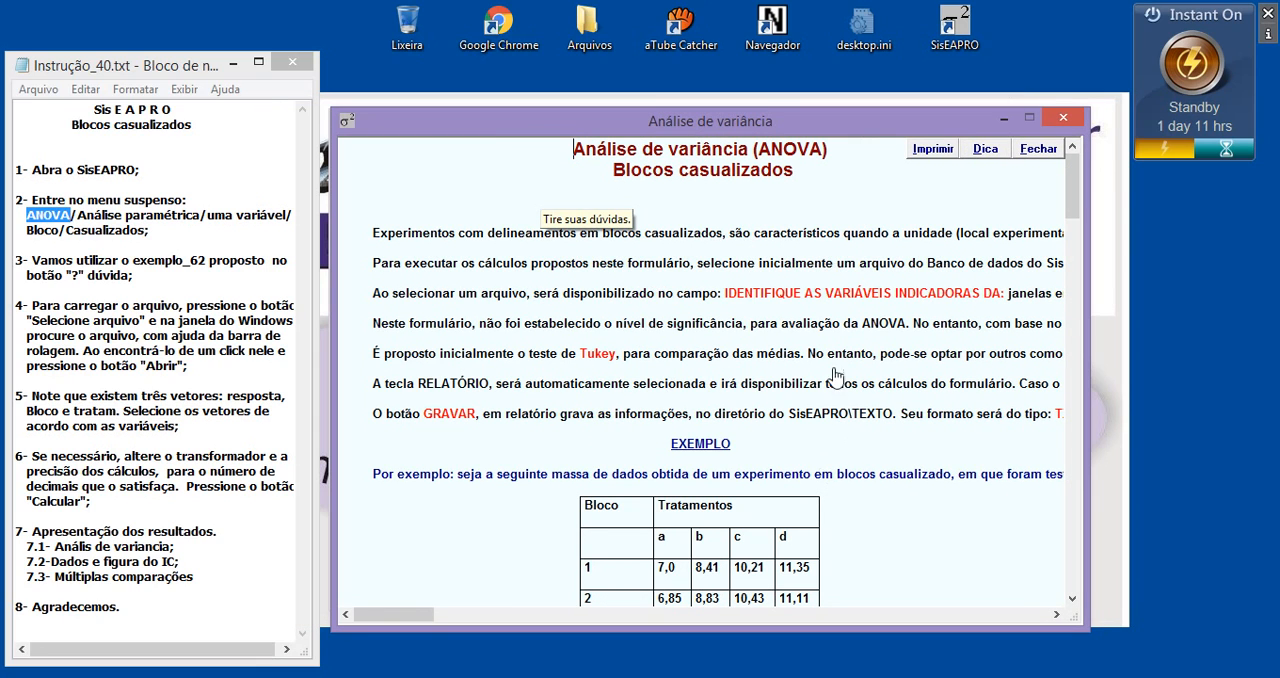
left_click_drag(420, 613, 481, 628)
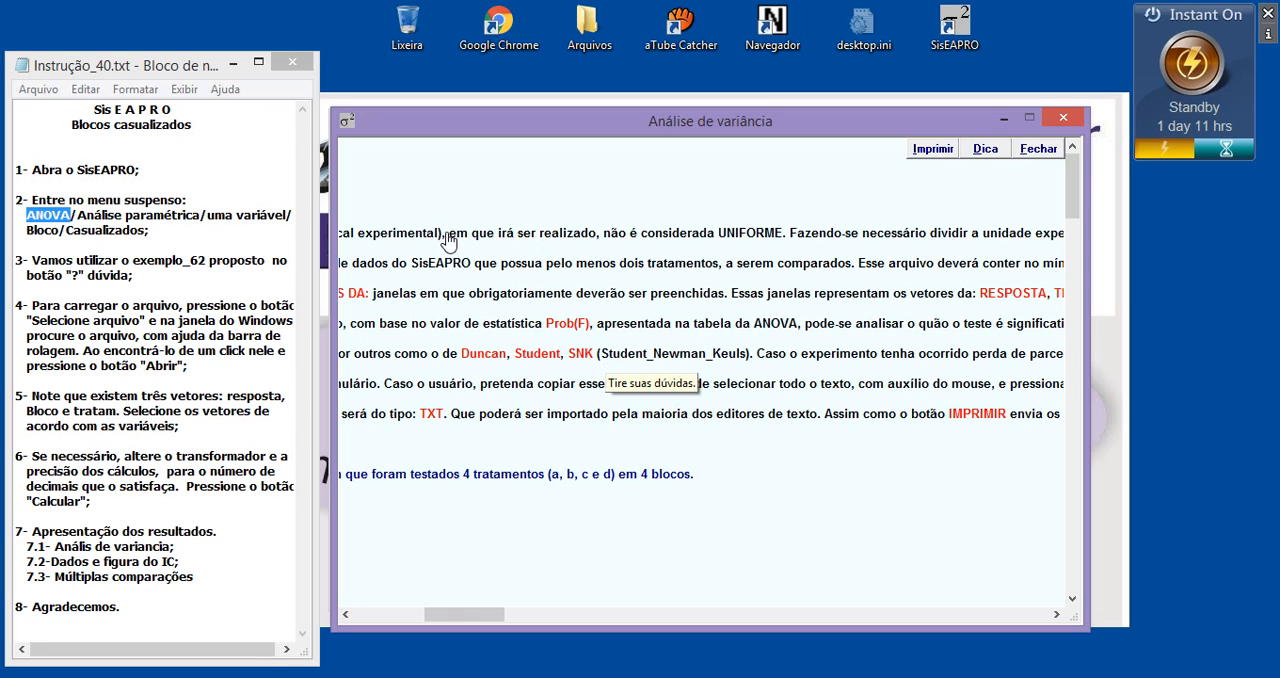
left_click_drag(452, 240, 1029, 252)
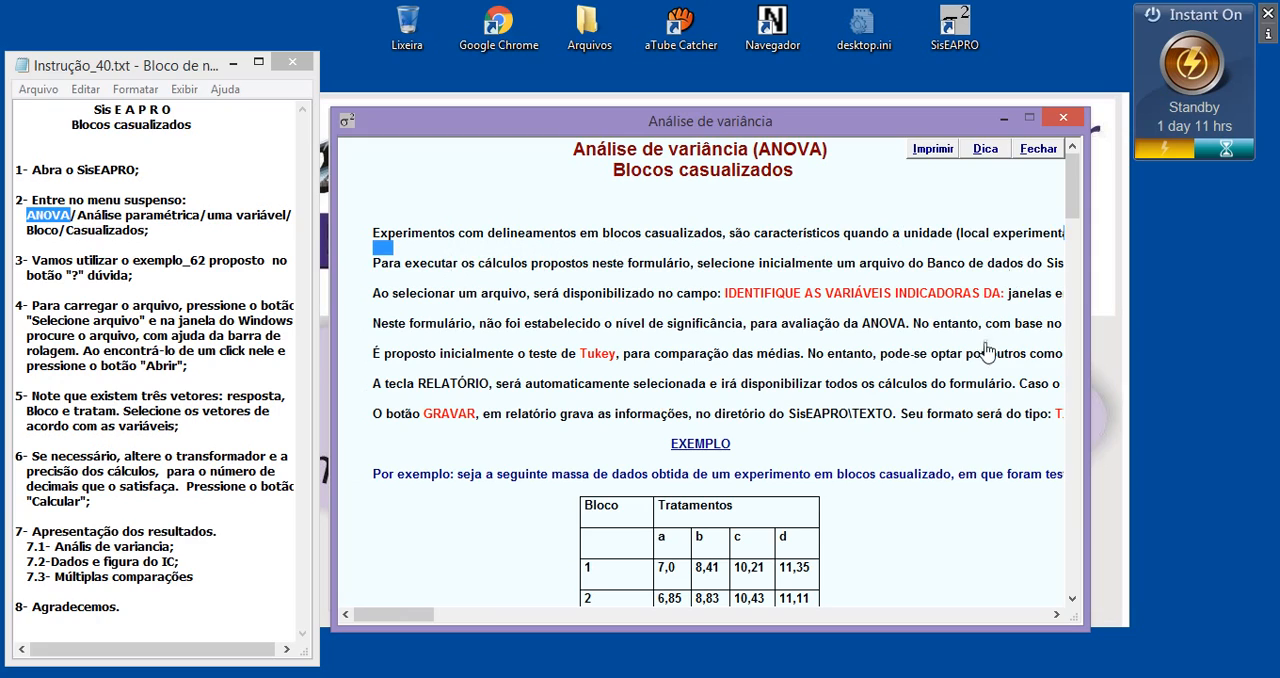
left_click(1060, 613)
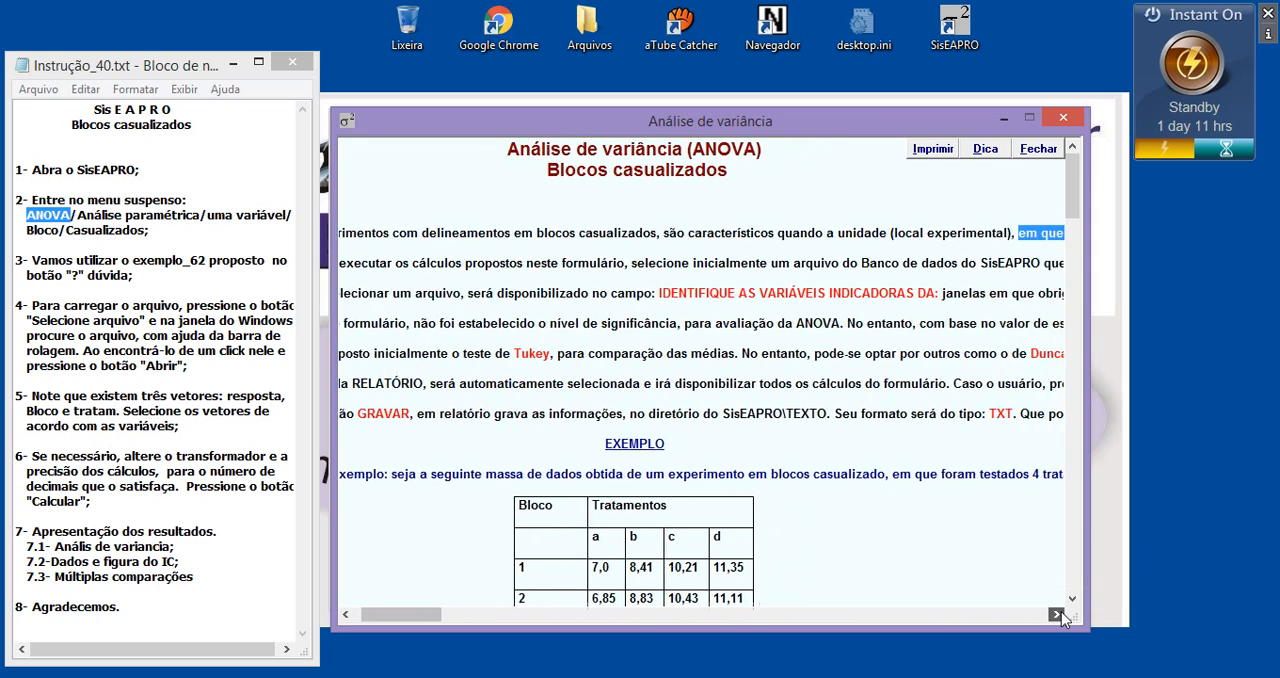
left_click_drag(1061, 612, 1061, 612)
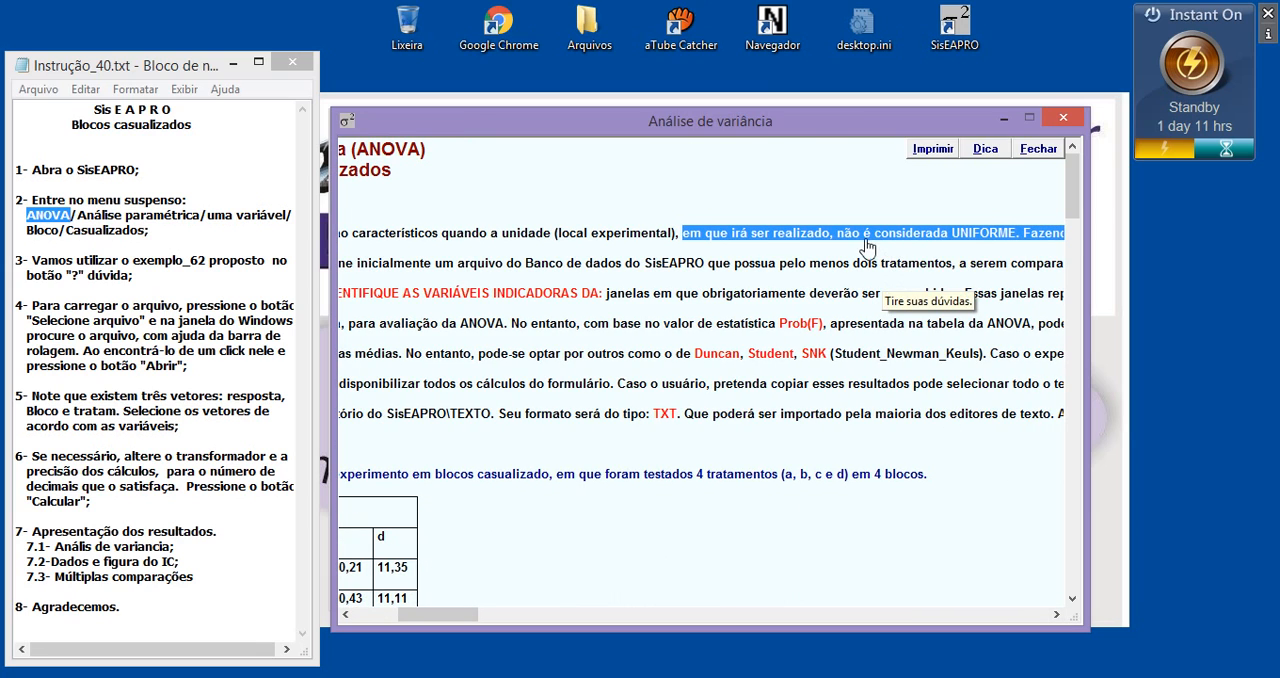
left_click(998, 252)
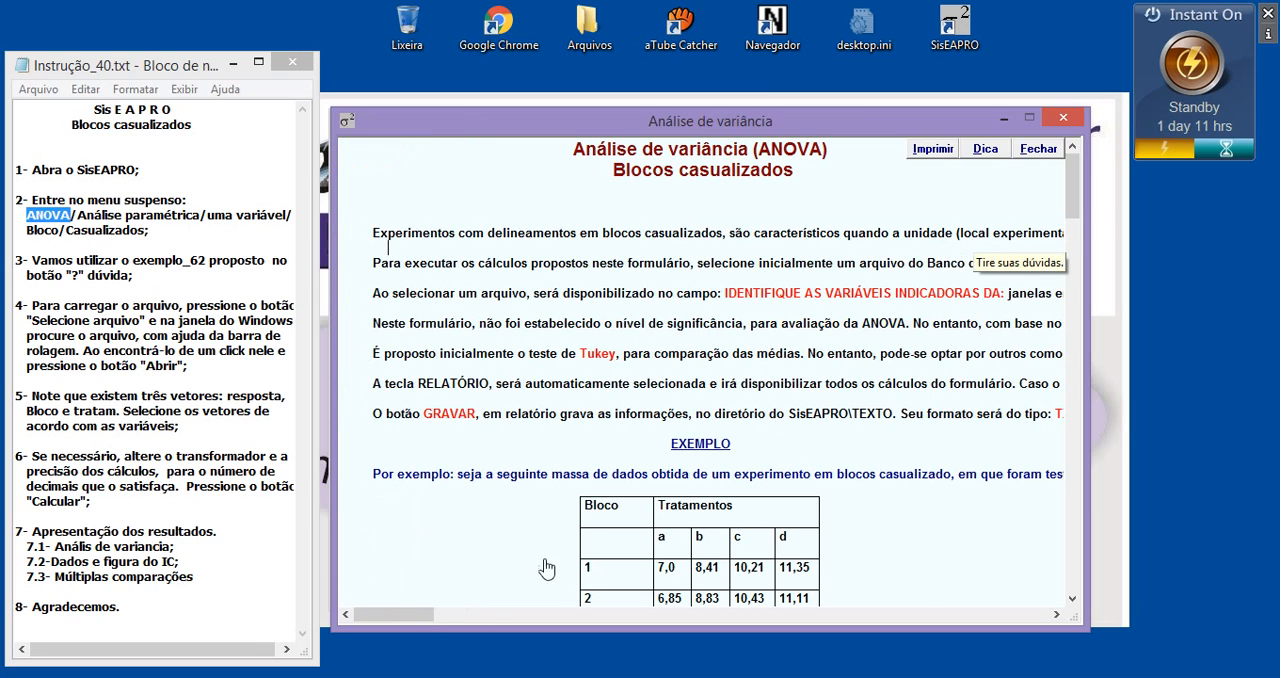
left_click_drag(420, 613, 490, 613)
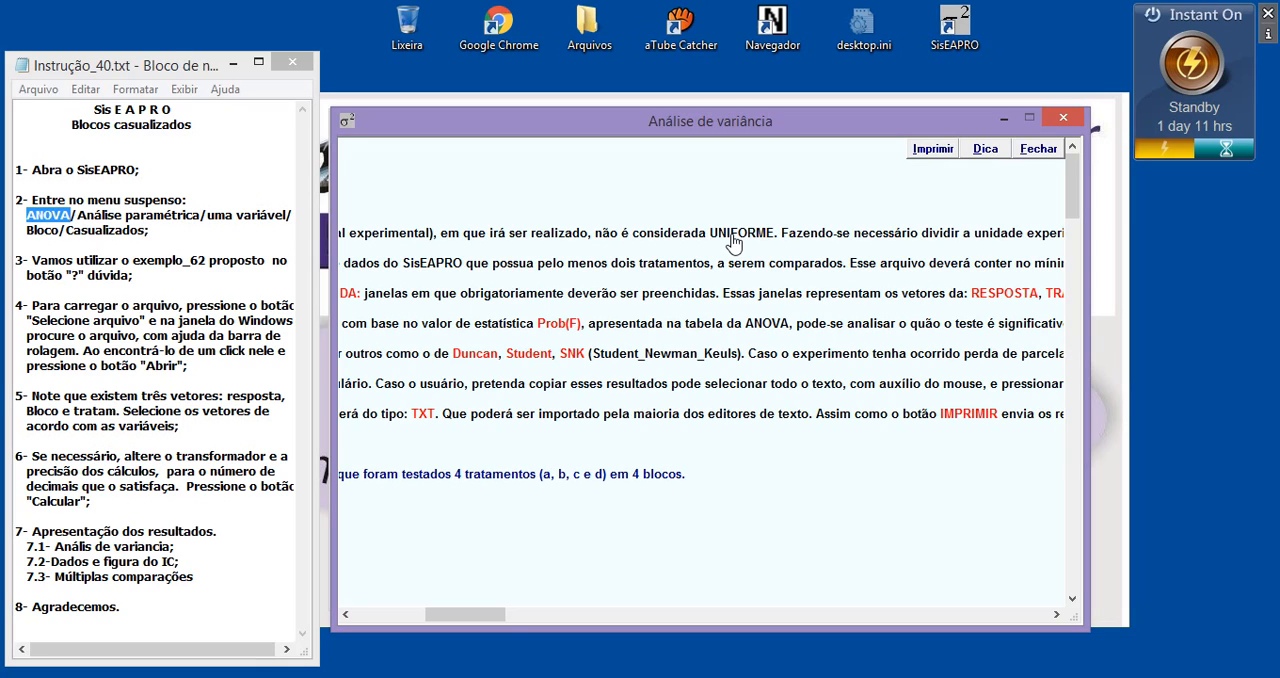
left_click_drag(491, 620, 425, 627)
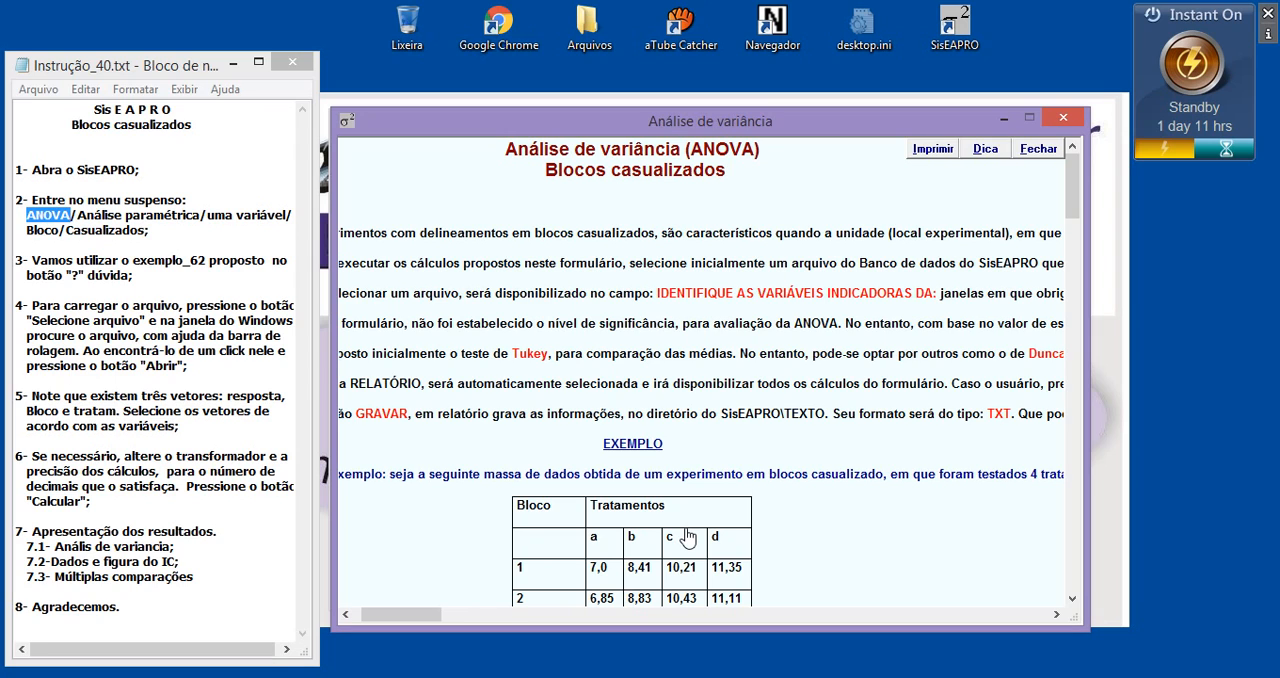
Examine the help's example data tables and the EXEMPLO-1 instructions for Exemplo_62.spro, and close the help
scroll(674, 538, "down", 1)
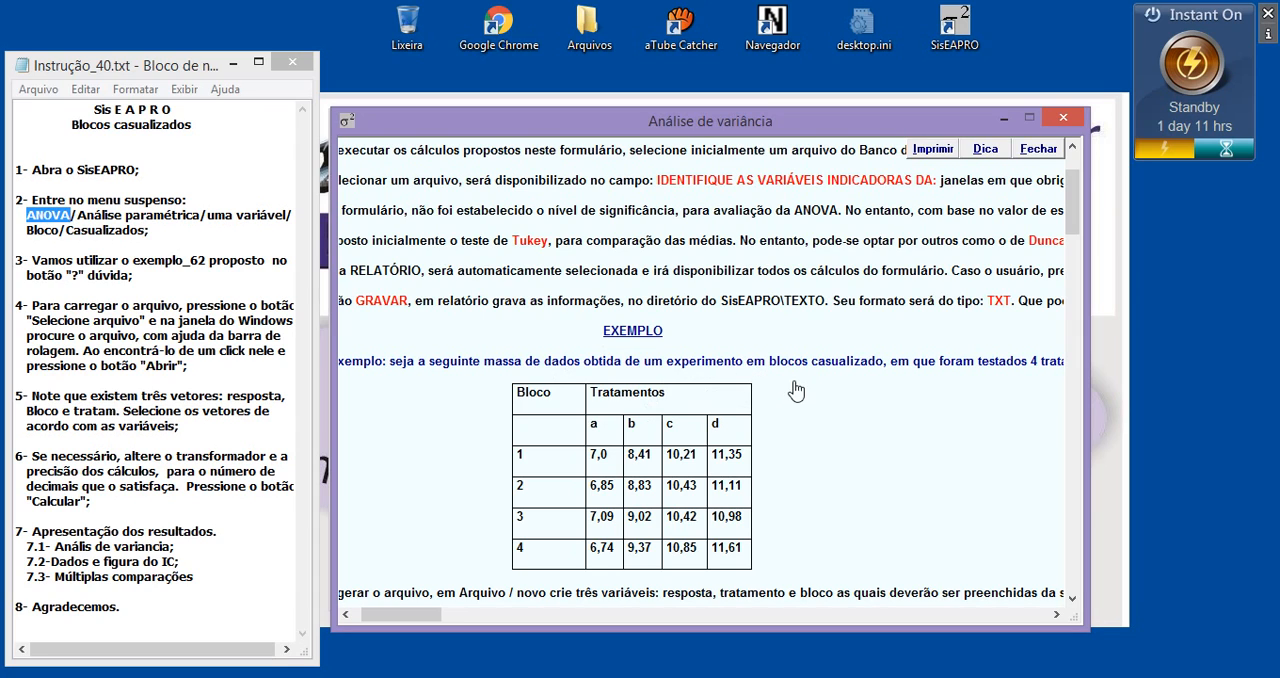
scroll(791, 405, "down", 3)
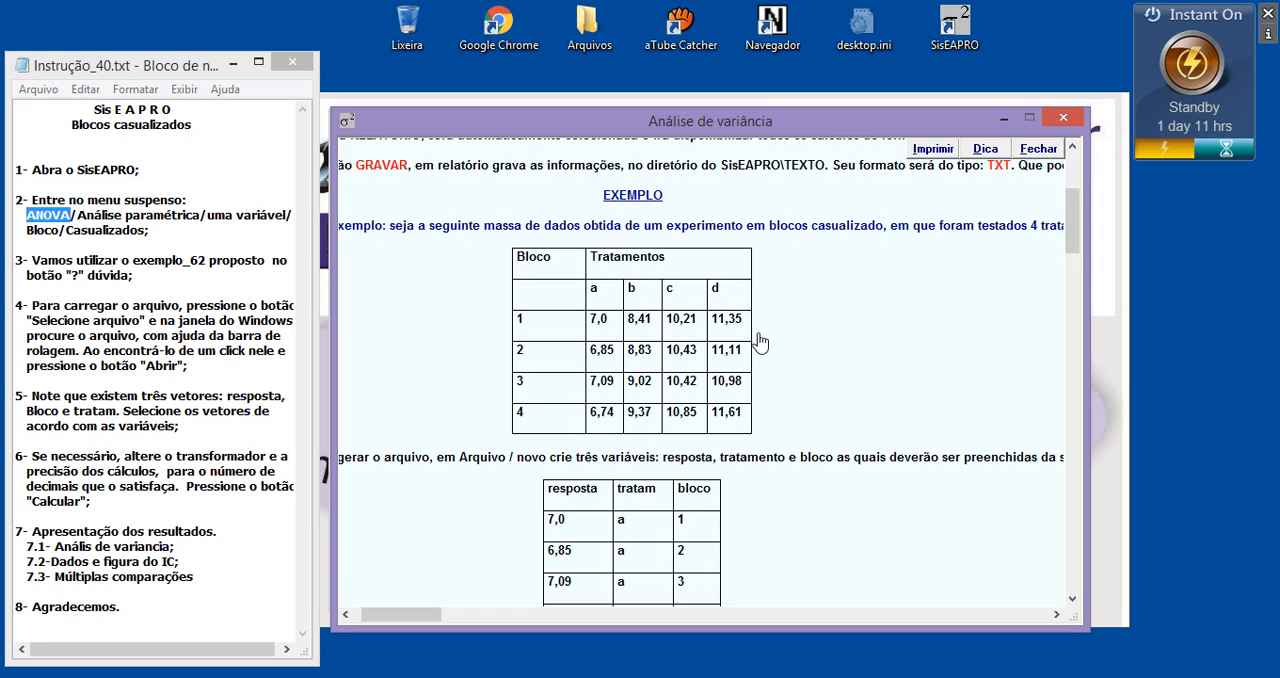
scroll(757, 340, "down", 1)
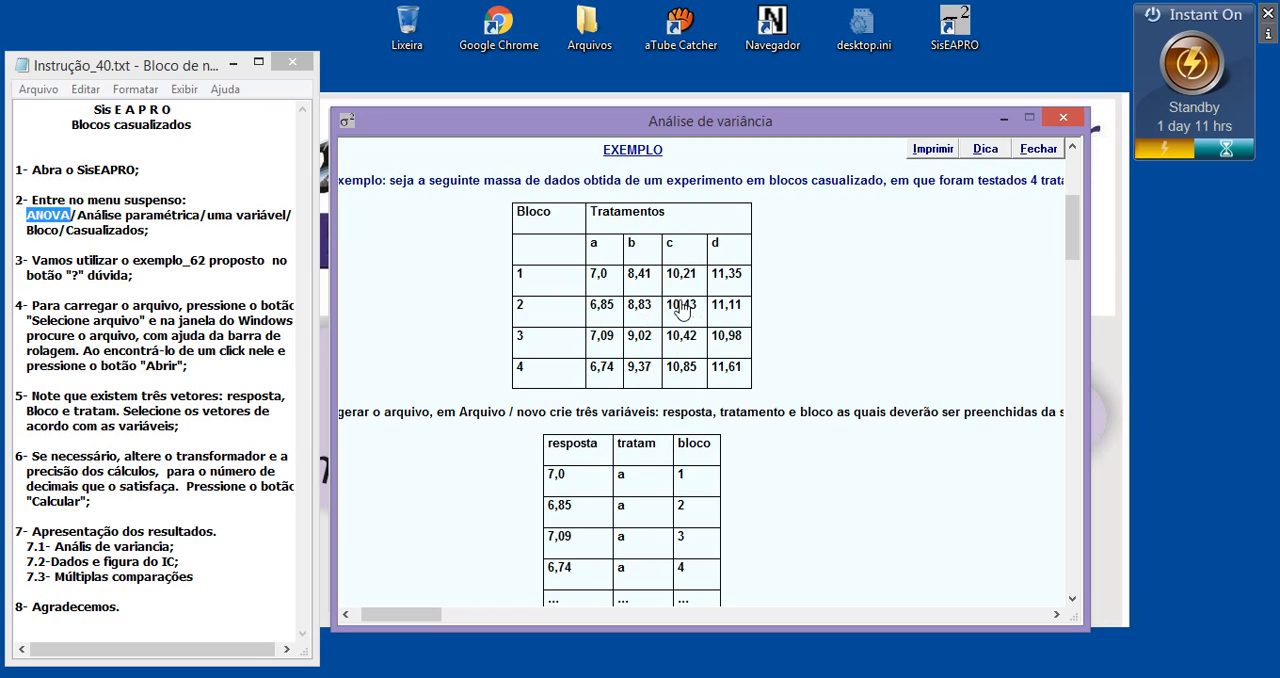
scroll(686, 318, "down", 5)
scroll(686, 326, "up", 1)
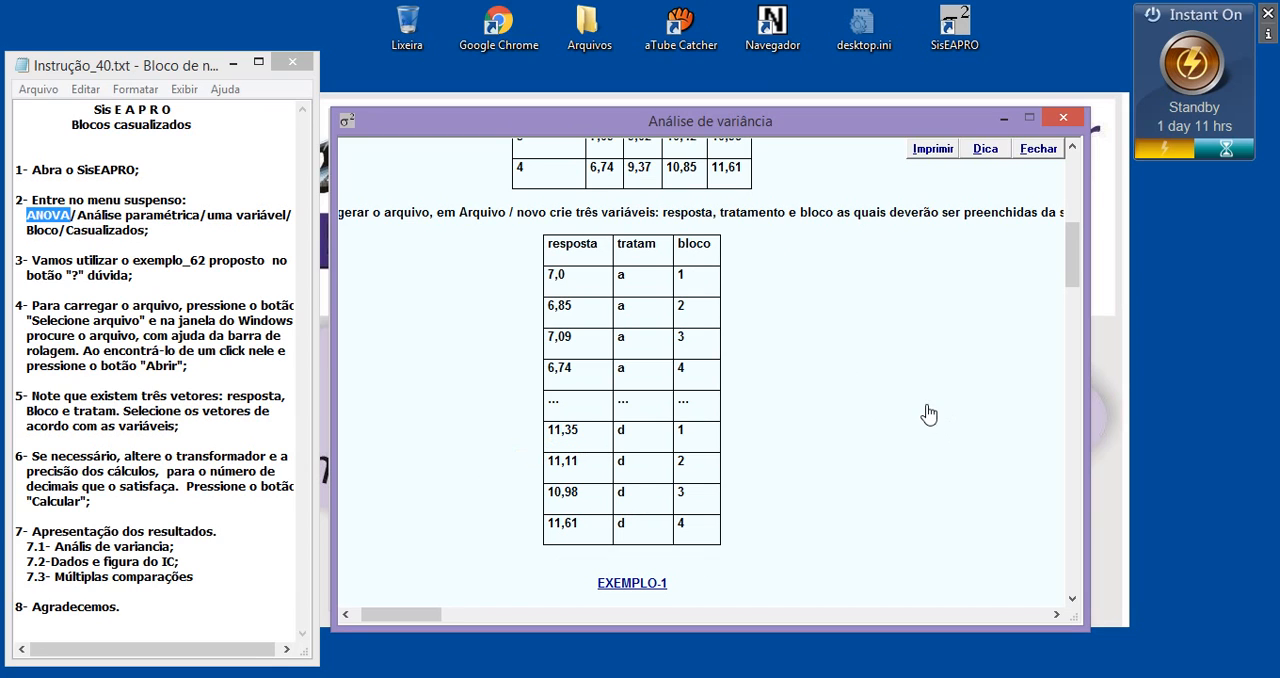
scroll(686, 436, "down", 3)
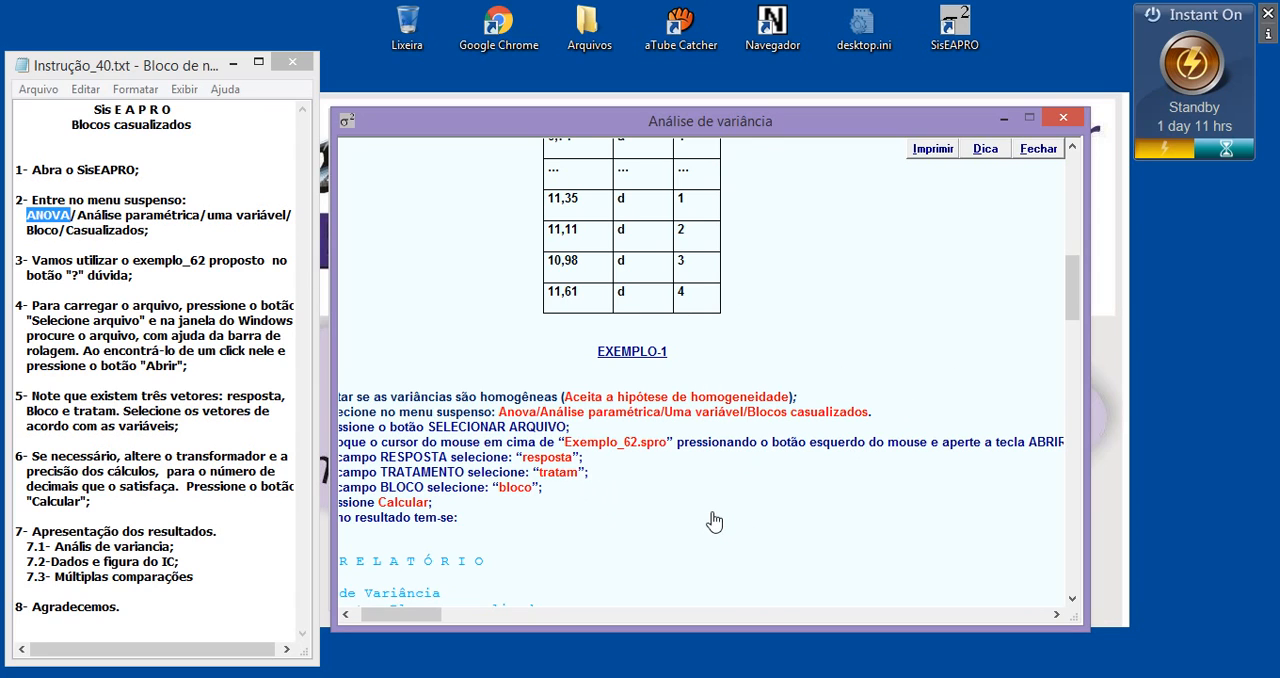
scroll(716, 521, "down", 2)
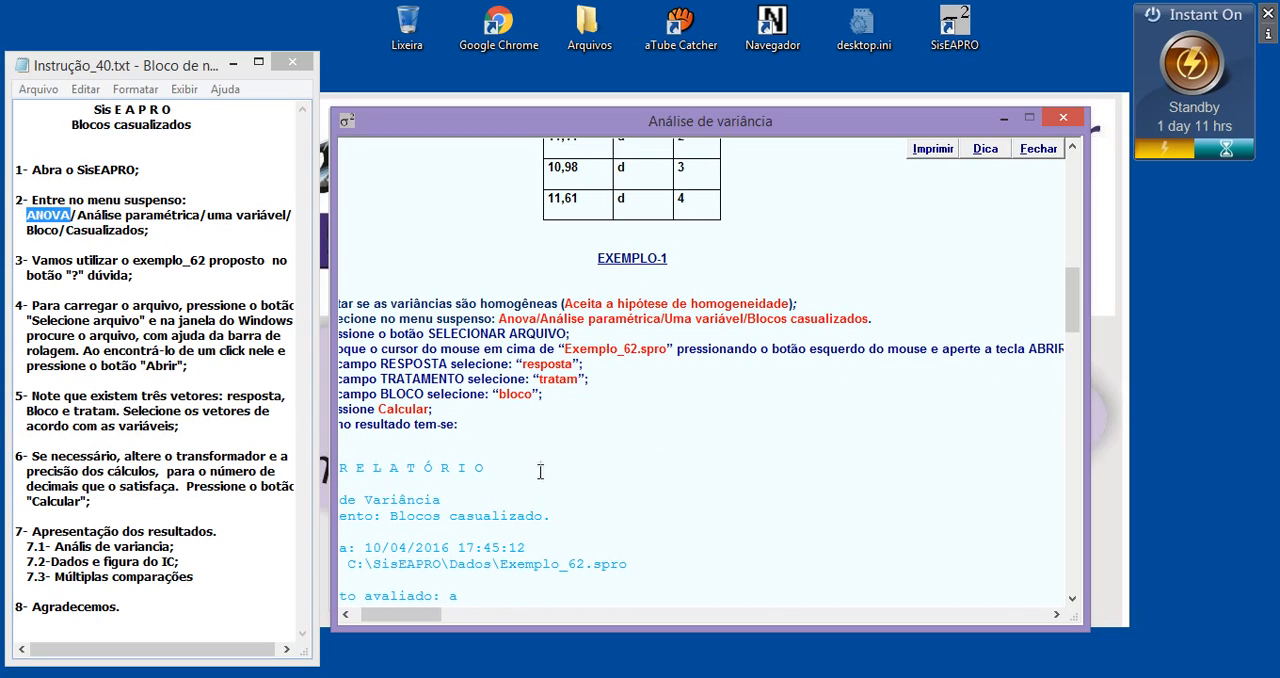
left_click_drag(572, 350, 640, 352)
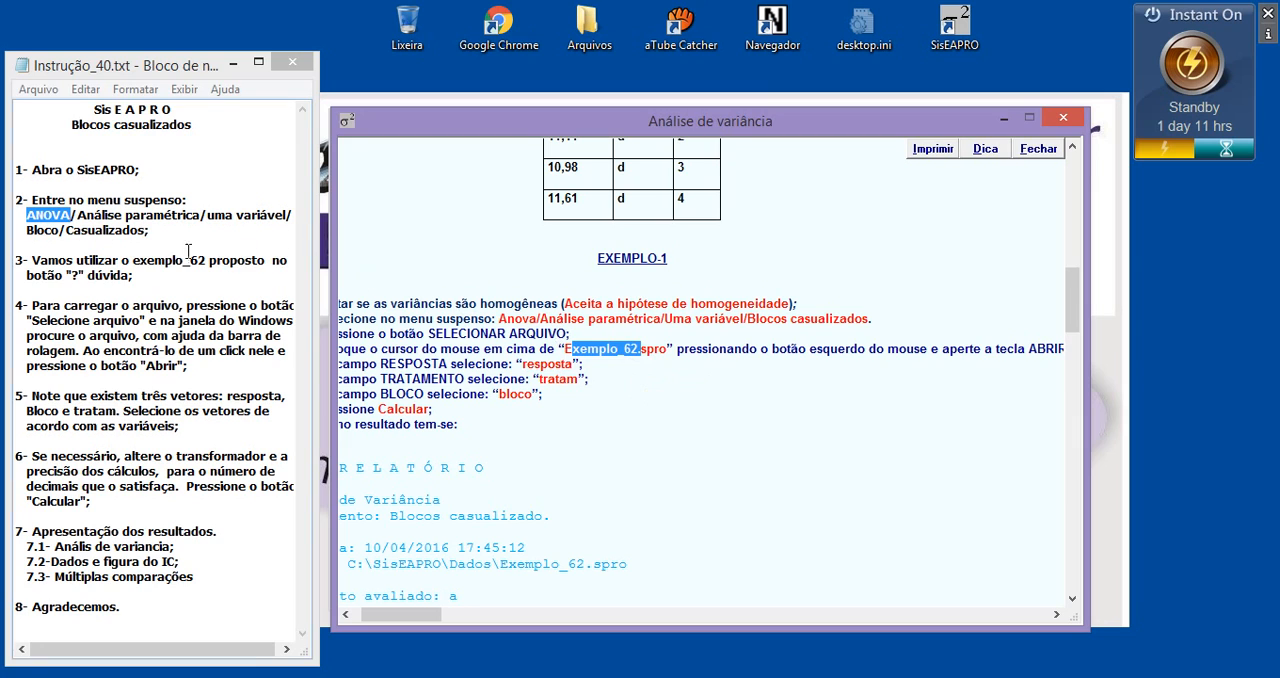
left_click_drag(136, 260, 198, 262)
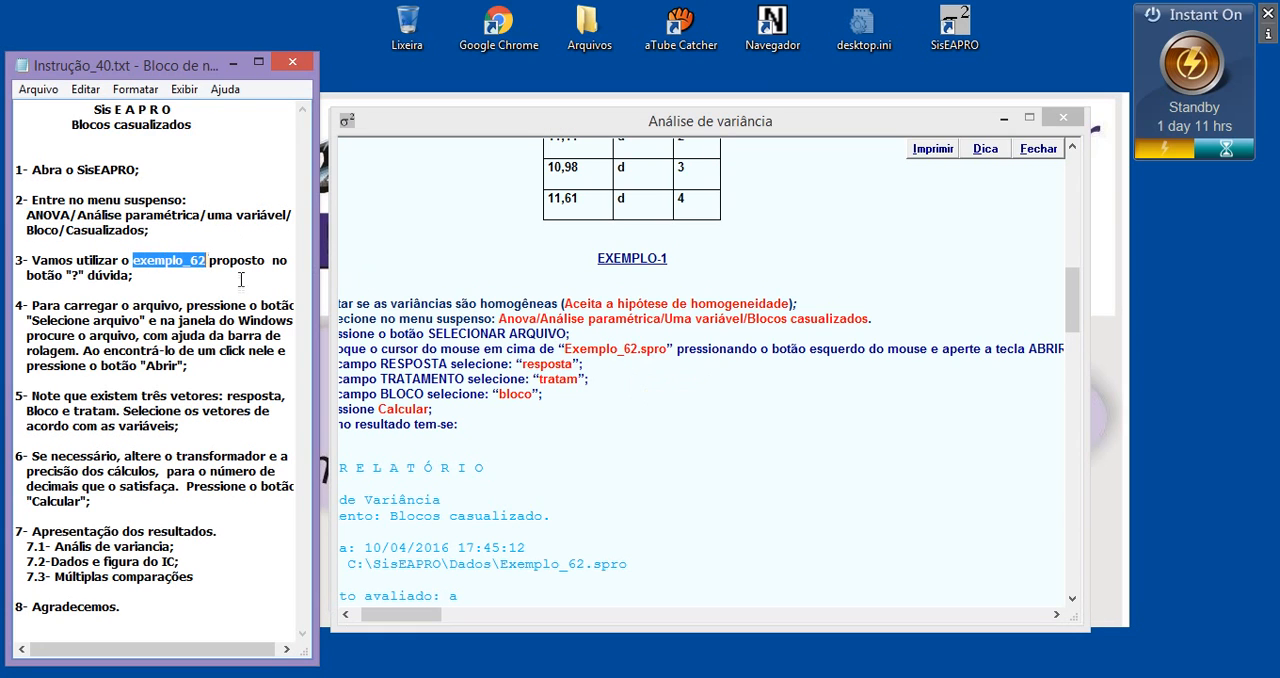
left_click(1063, 117)
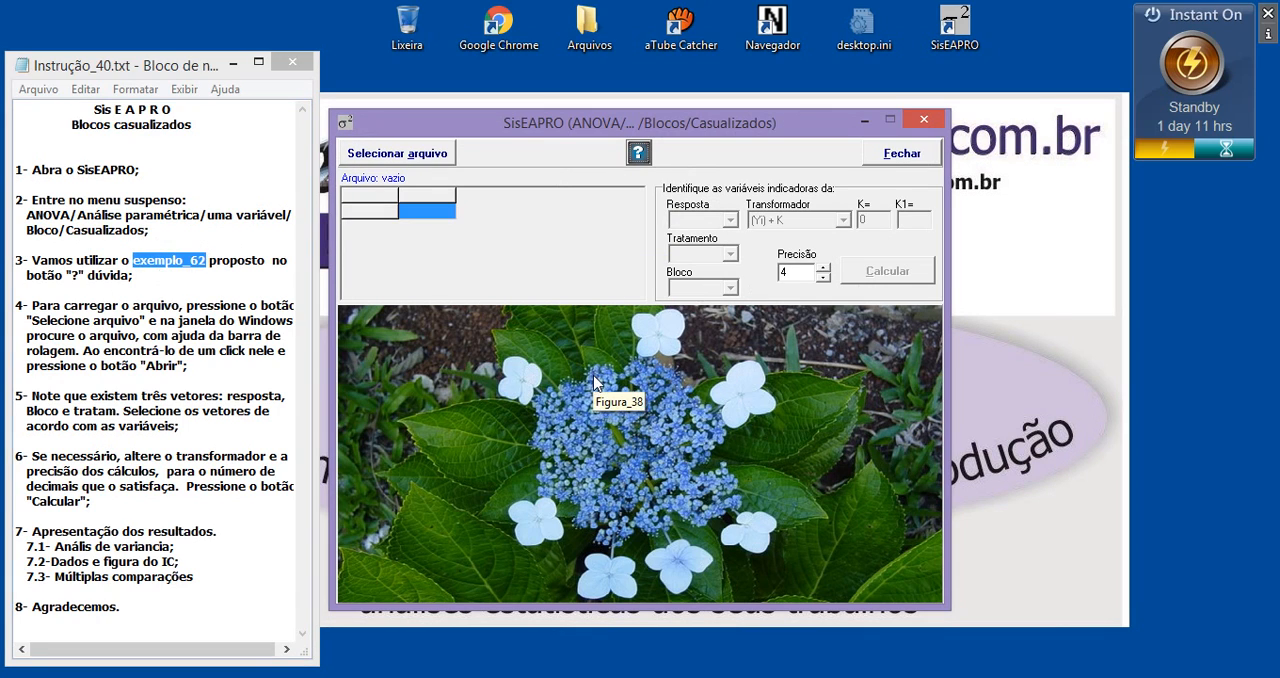
Load the data file Exemplo_62.spro from the Dados folder into the randomized-blocks form, acknowledging the homogeneity recommendation
left_click(418, 160)
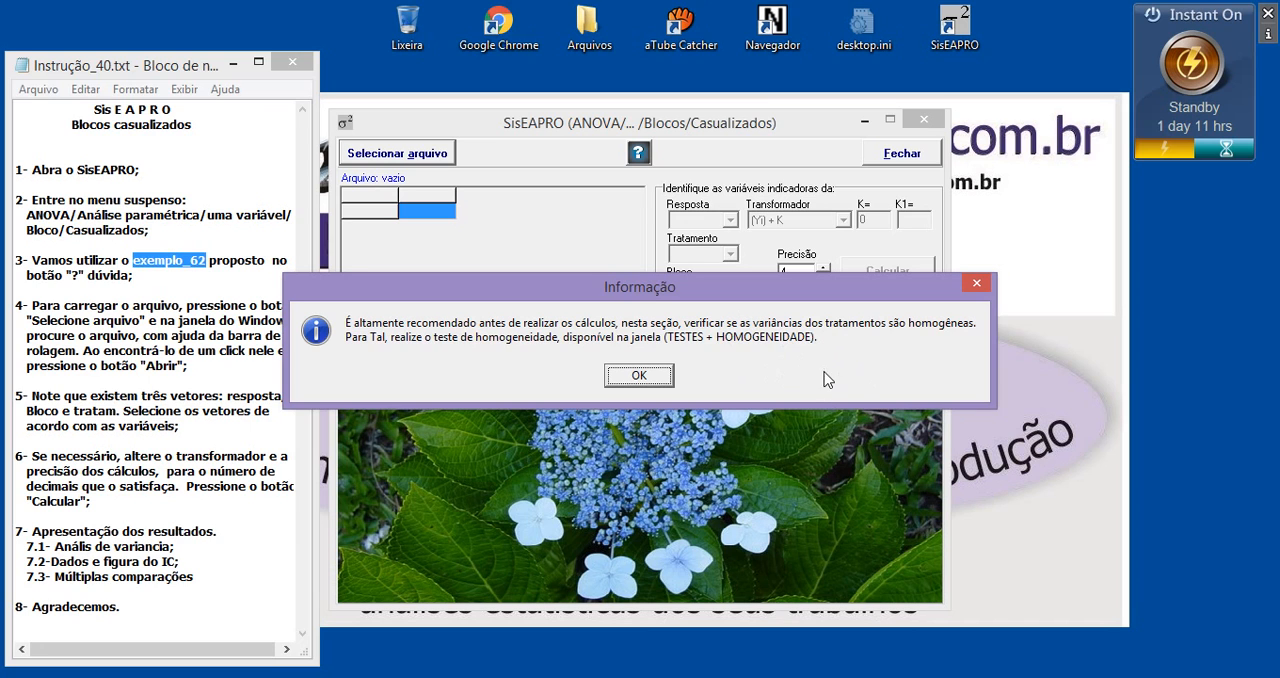
left_click(640, 376)
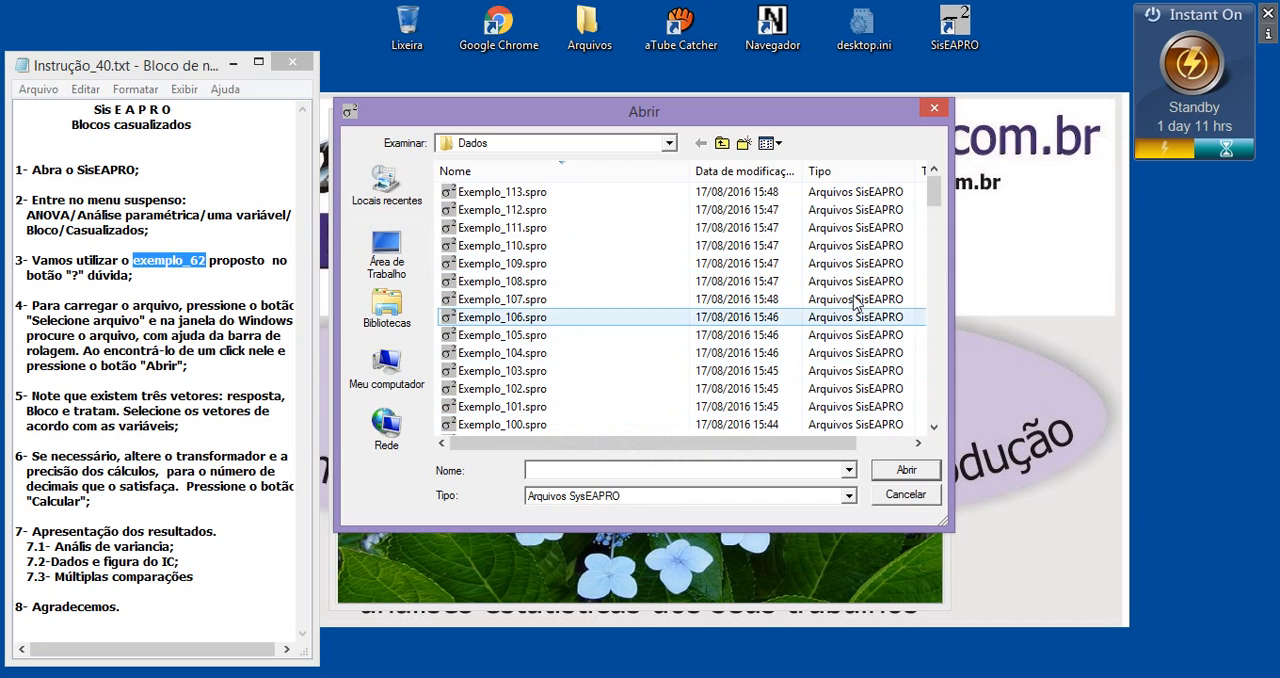
left_click_drag(937, 204, 930, 300)
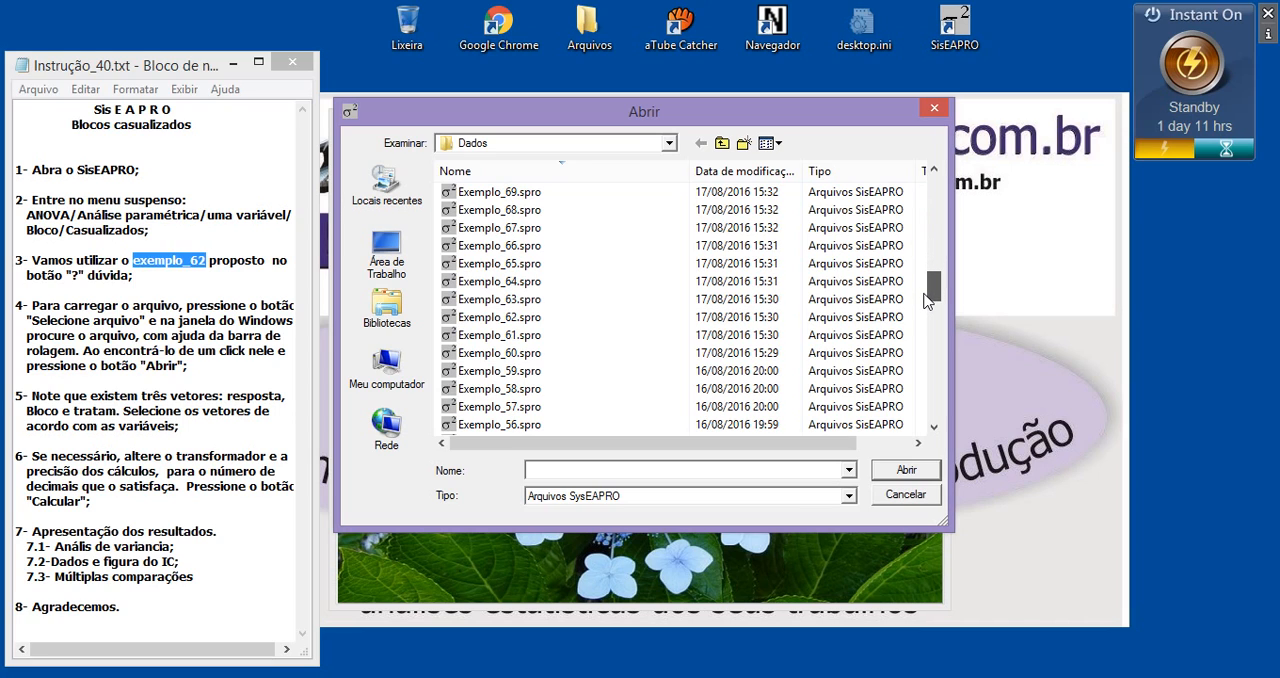
left_click(497, 318)
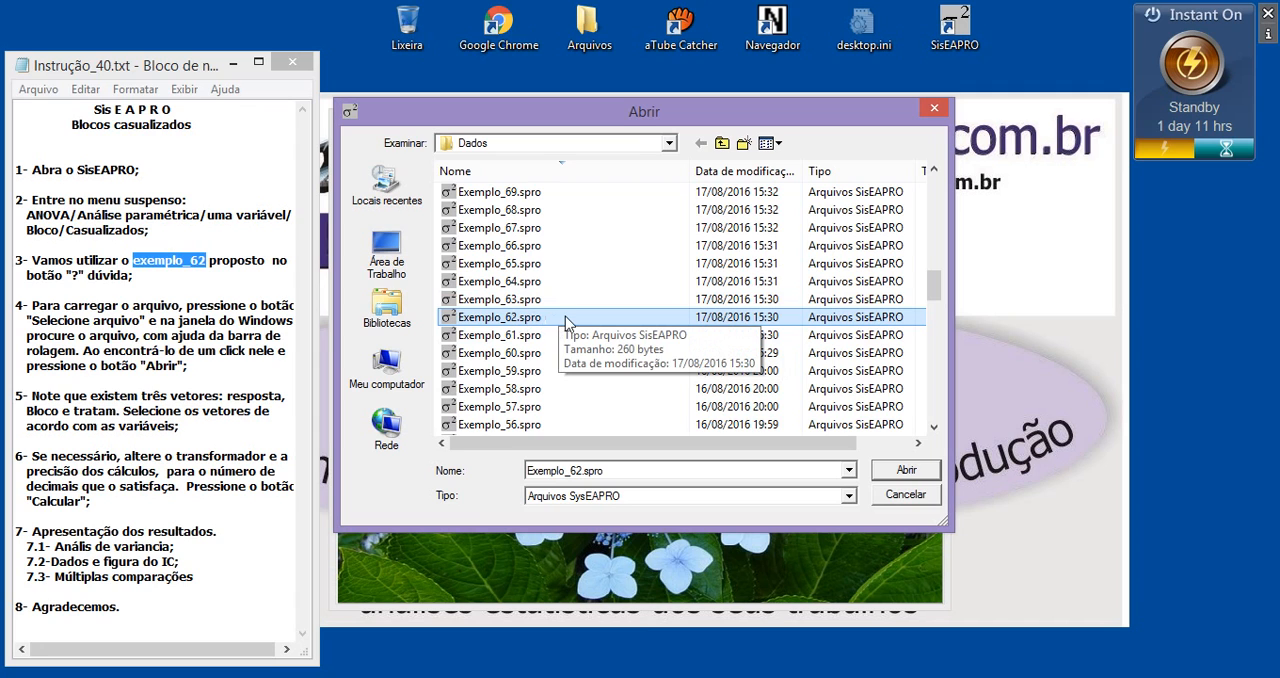
left_click(906, 470)
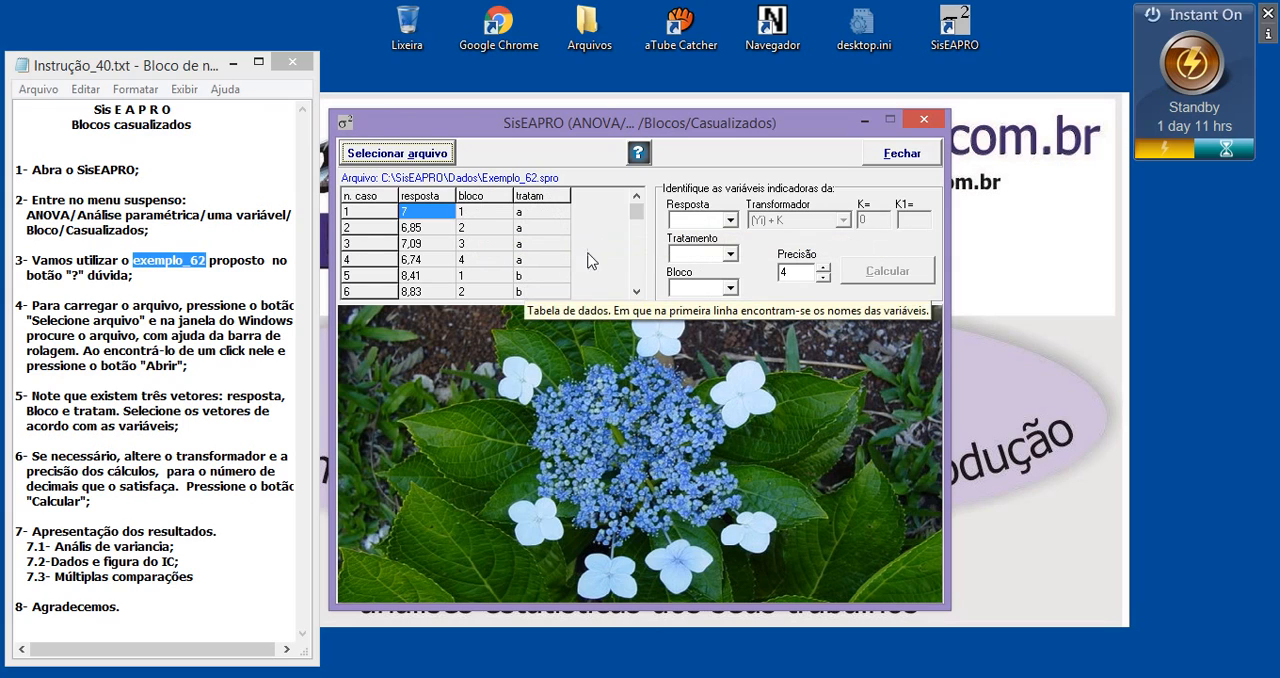
Assign resposta as the response, tratam as the treatment and bloco as the block variable
left_click(688, 220)
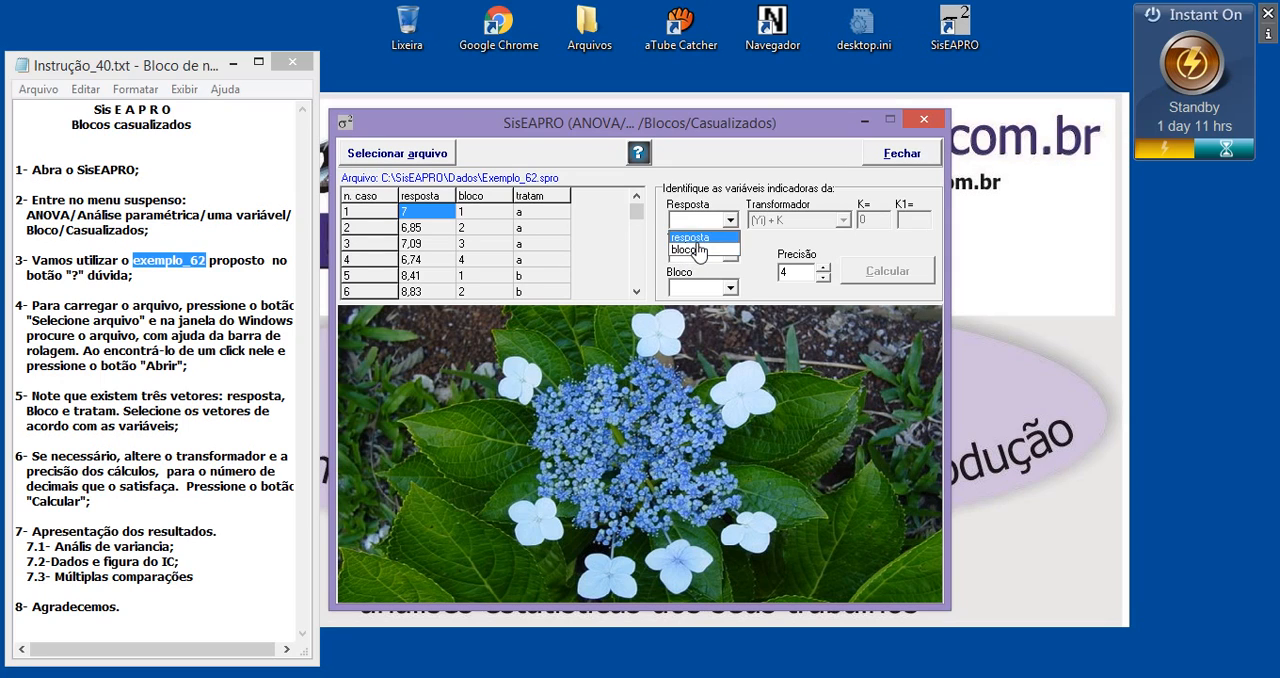
left_click(697, 239)
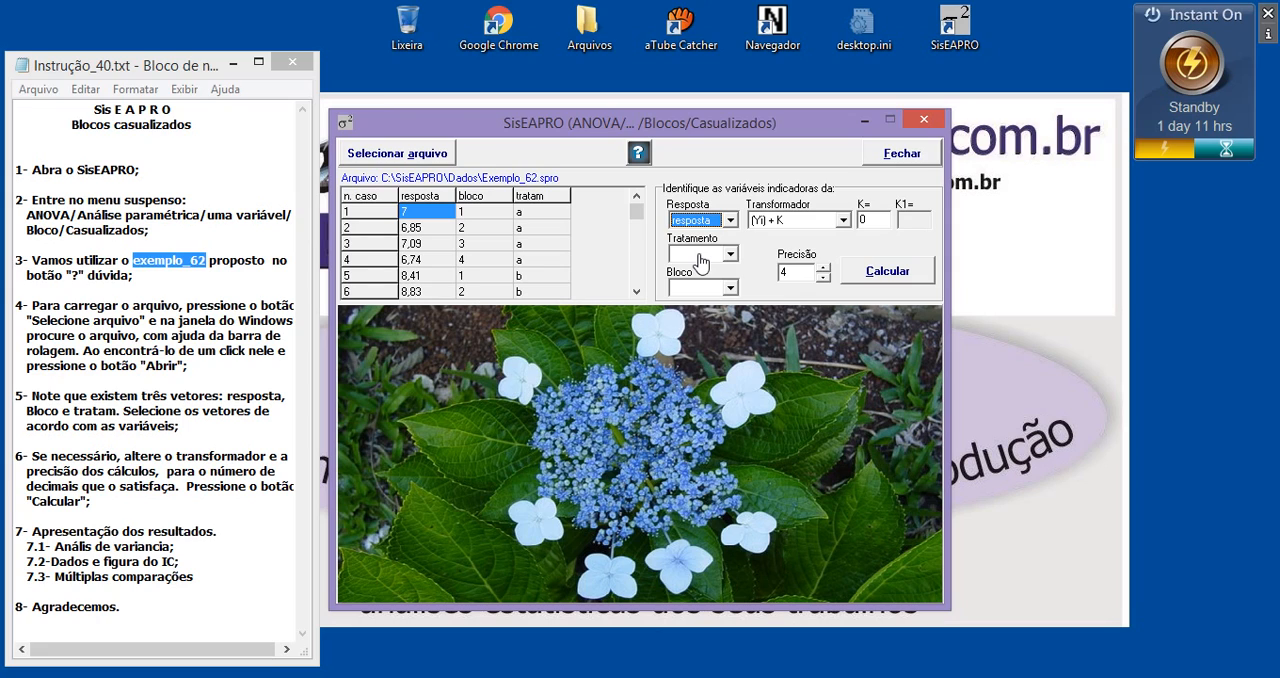
left_click(700, 262)
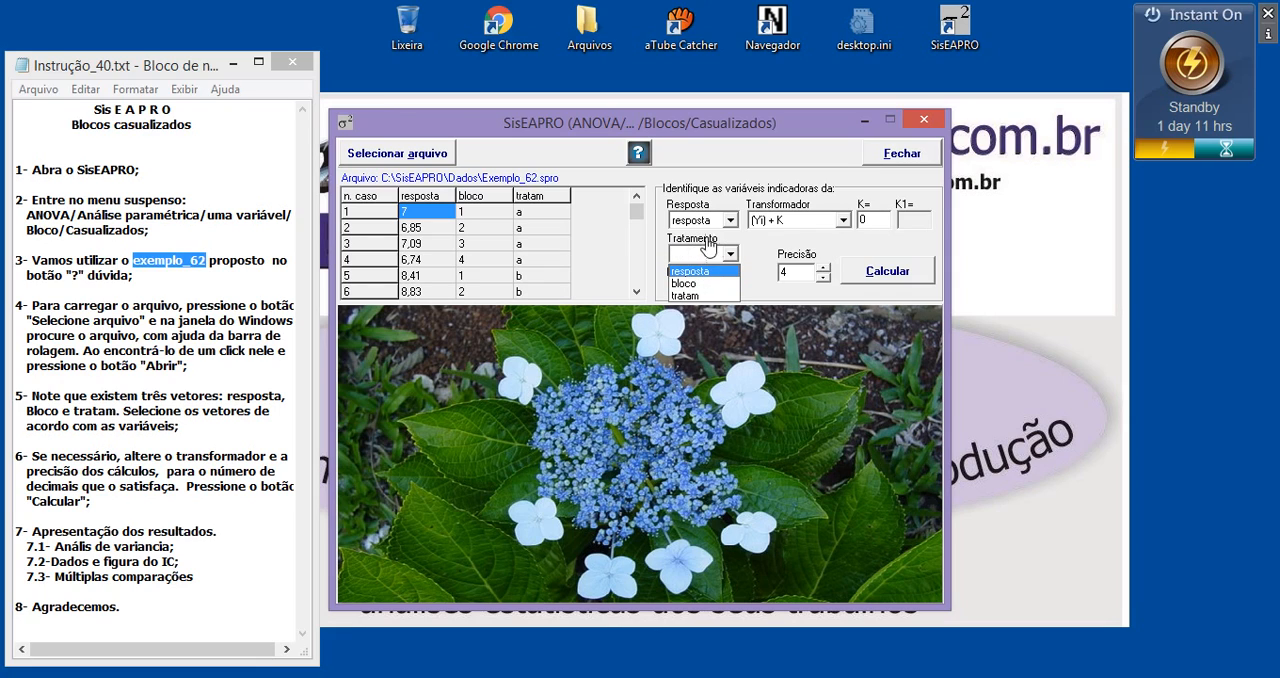
left_click(686, 296)
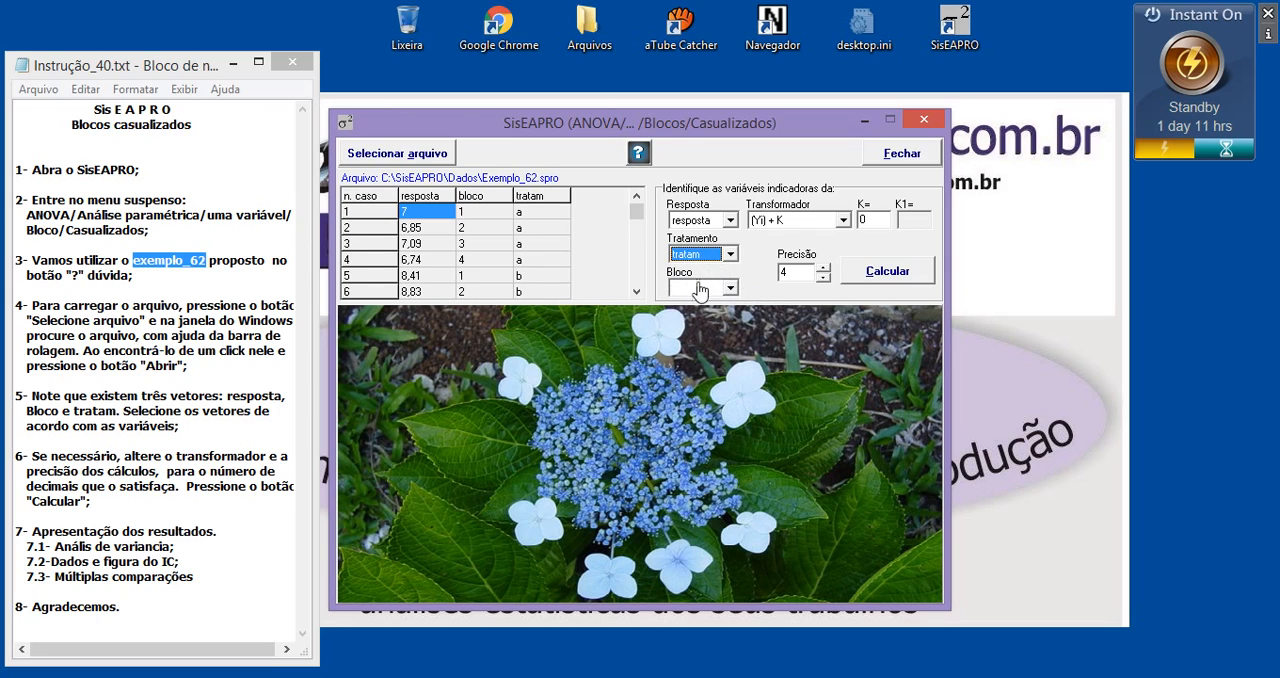
left_click(701, 290)
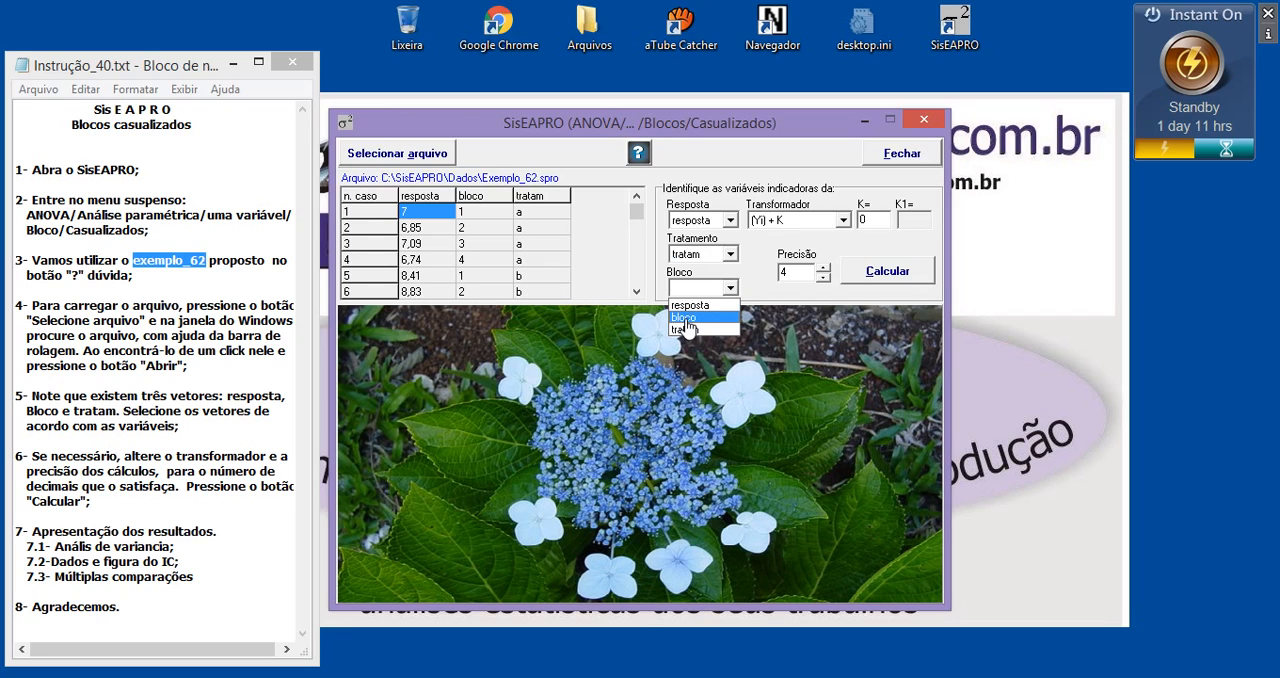
left_click(688, 318)
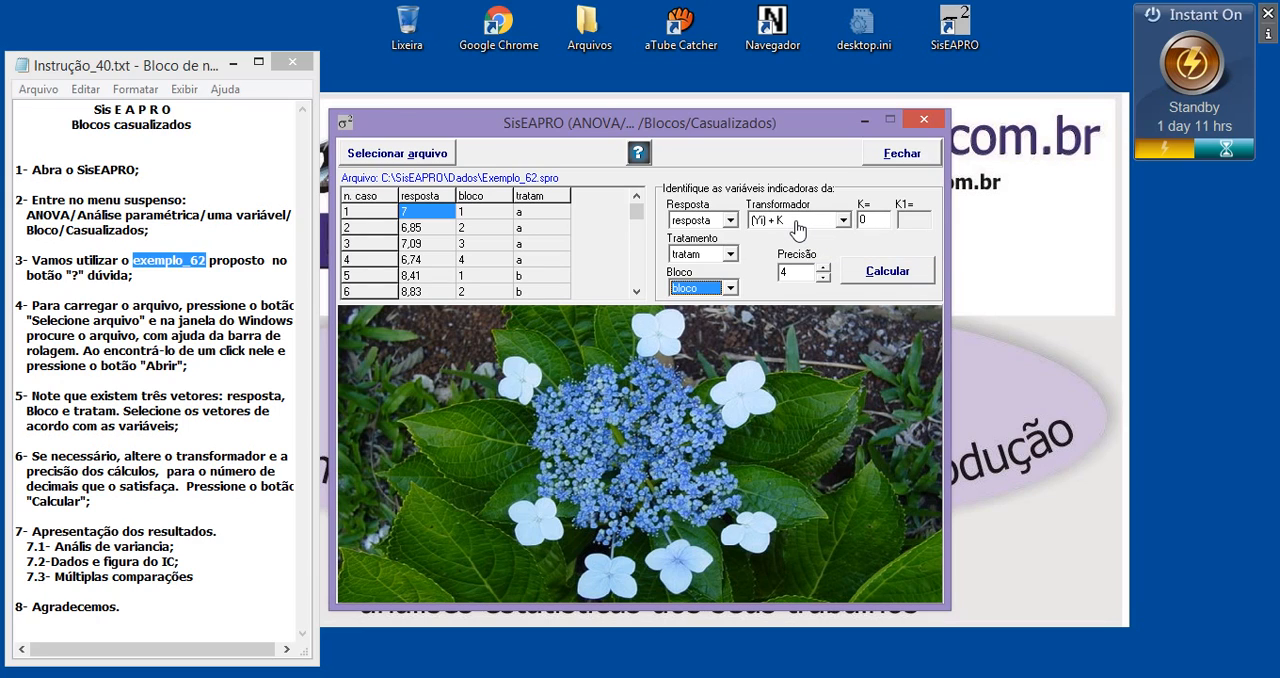
Calculate the ANOVA with the (Yi) + K transformer and confirm the treatments a, b, c, d and the blocks 1 to 4 as correct
left_click(797, 221)
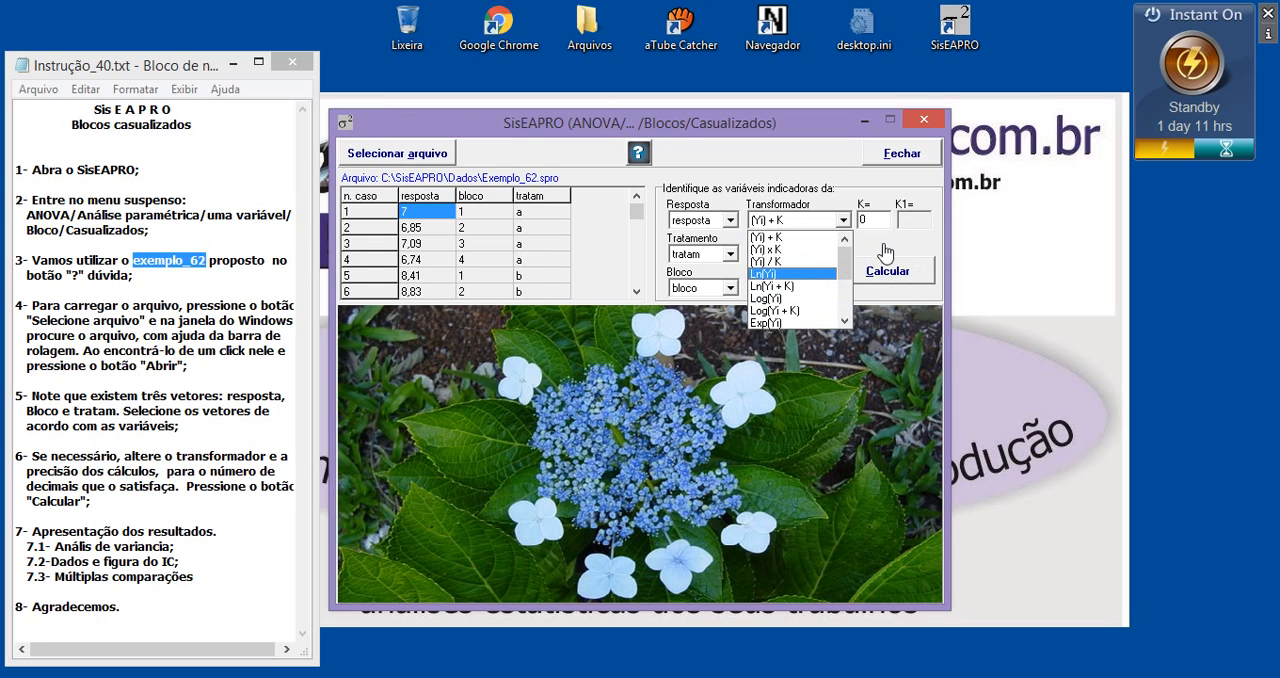
left_click(789, 216)
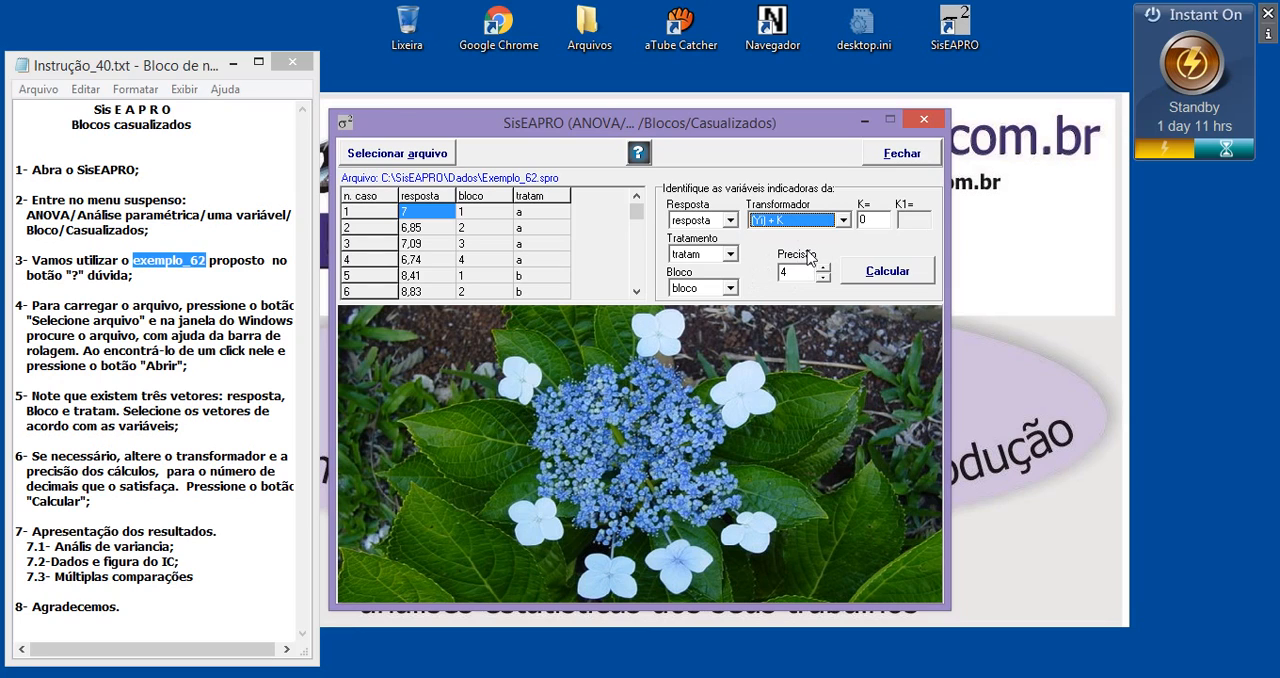
left_click(880, 278)
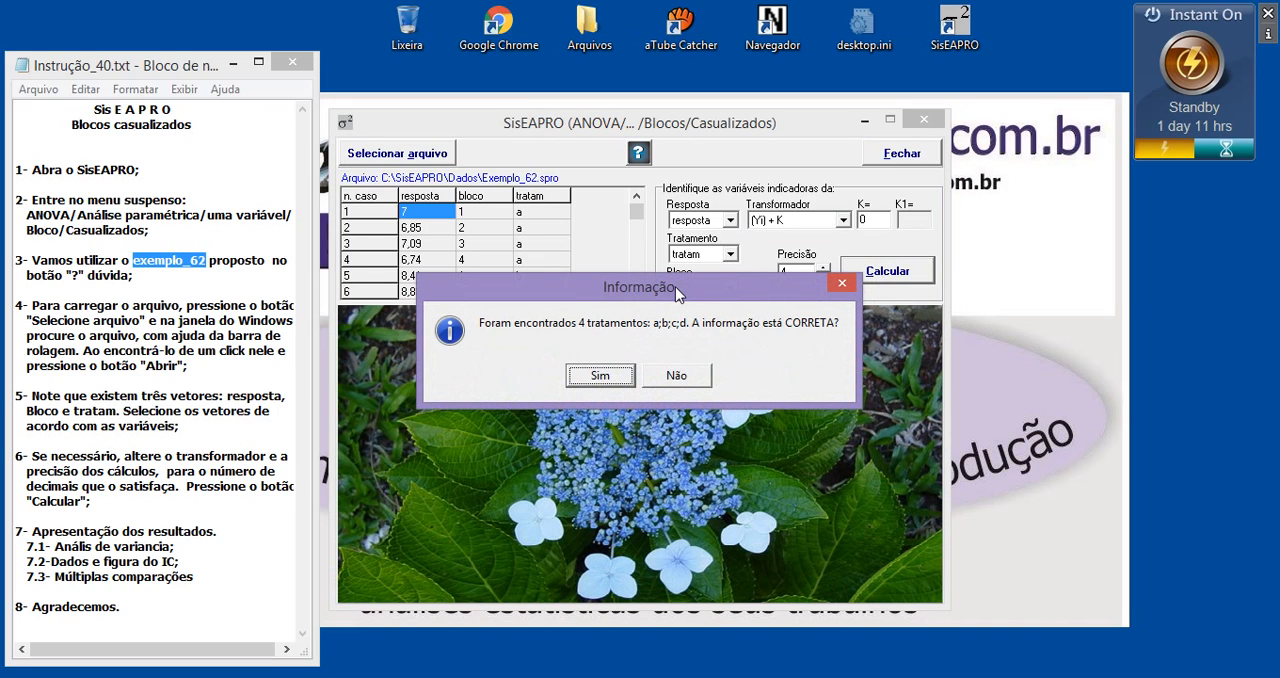
left_click_drag(675, 286, 672, 310)
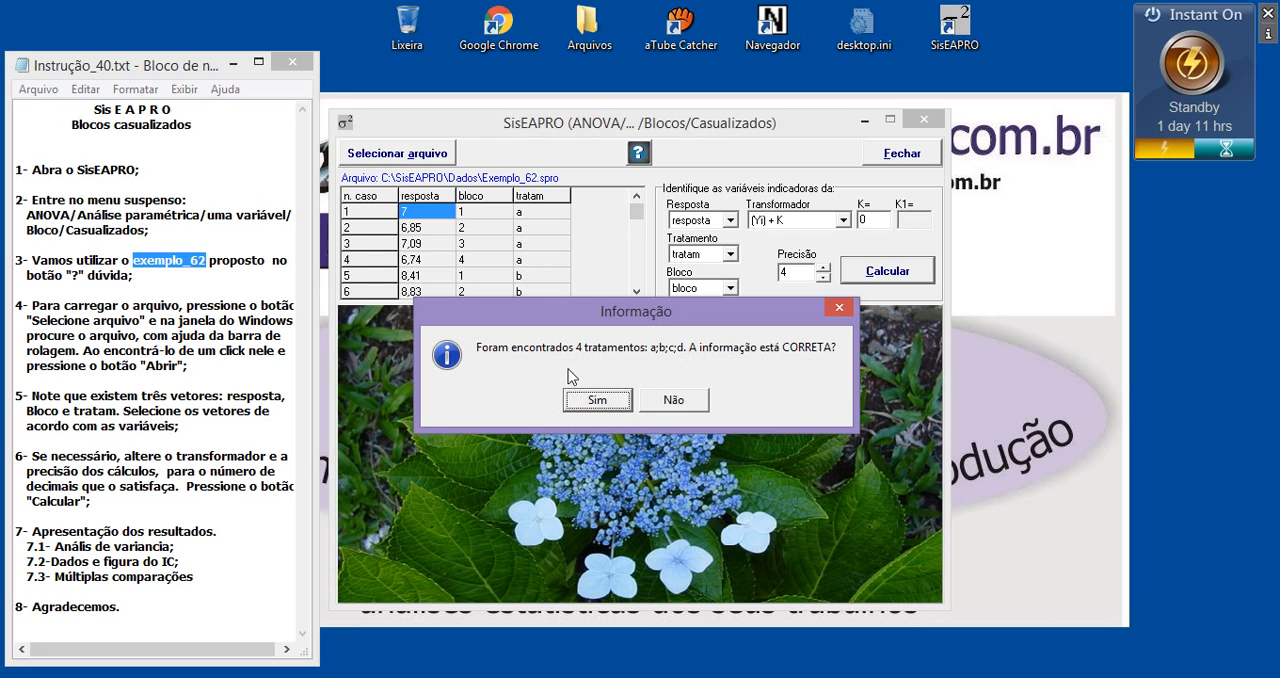
left_click(603, 400)
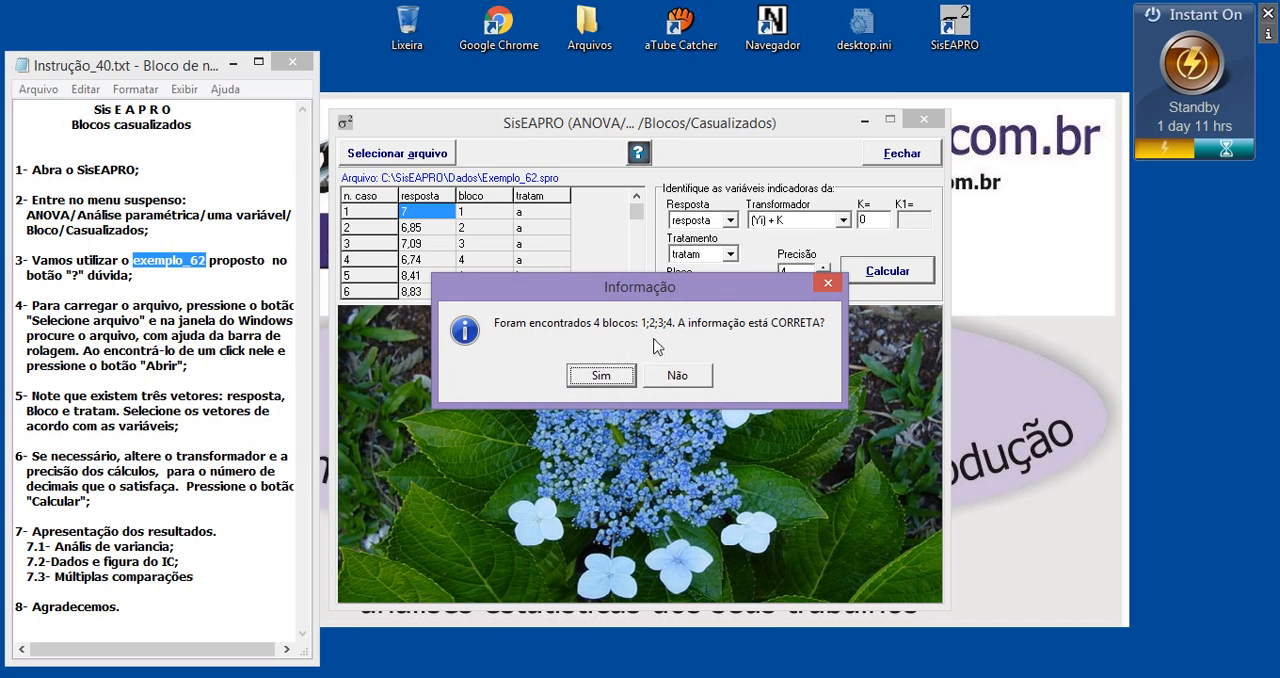
left_click(590, 378)
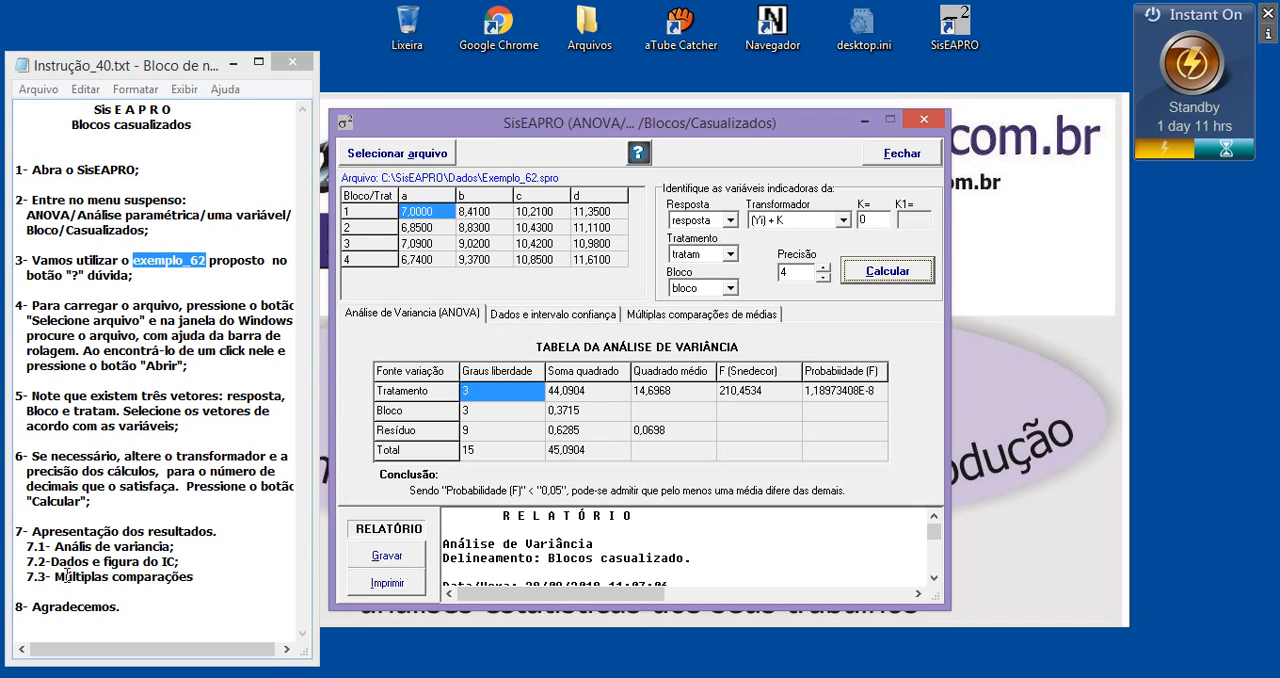
Show the treatments' data and confidence intervals, and plot their means with error bars in a figure
left_click_drag(50, 562, 177, 562)
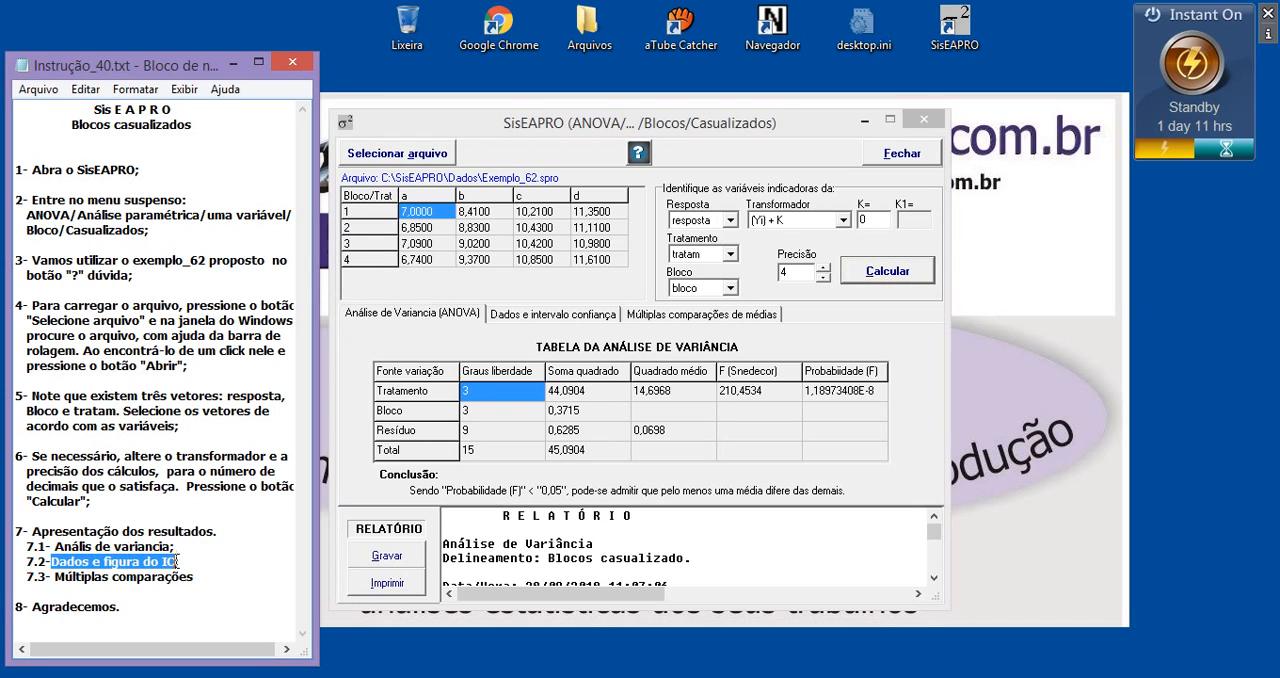
left_click(566, 314)
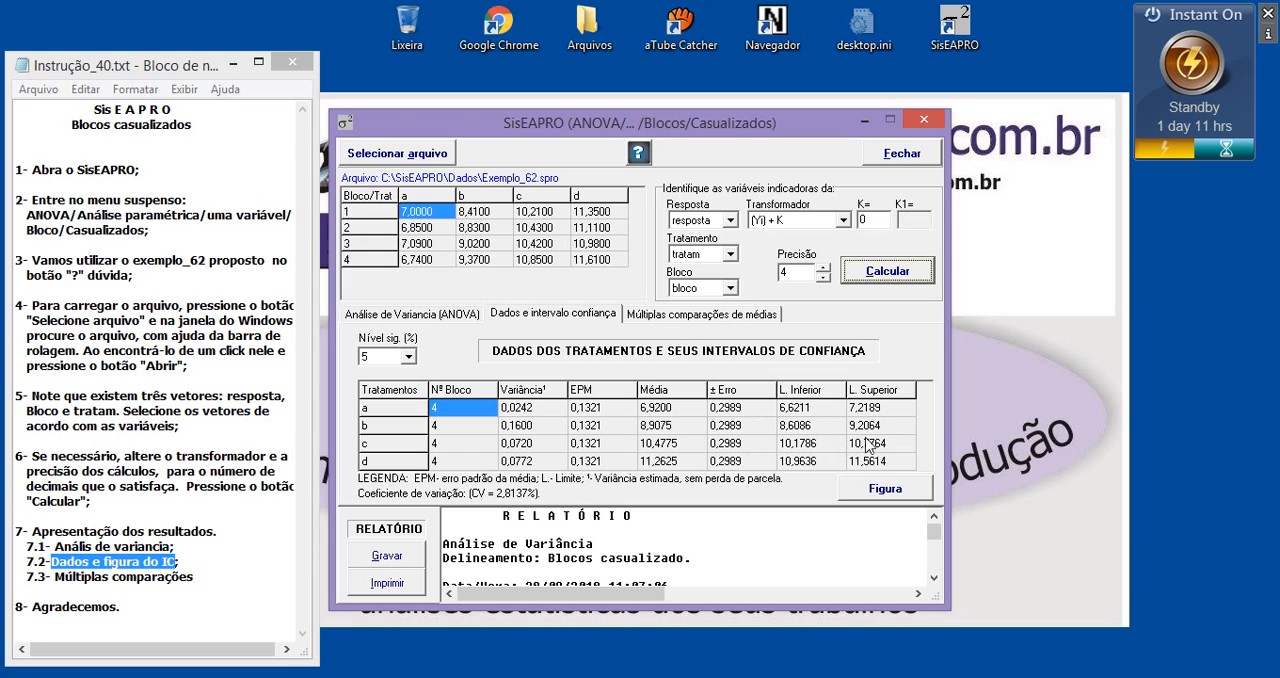
left_click(879, 492)
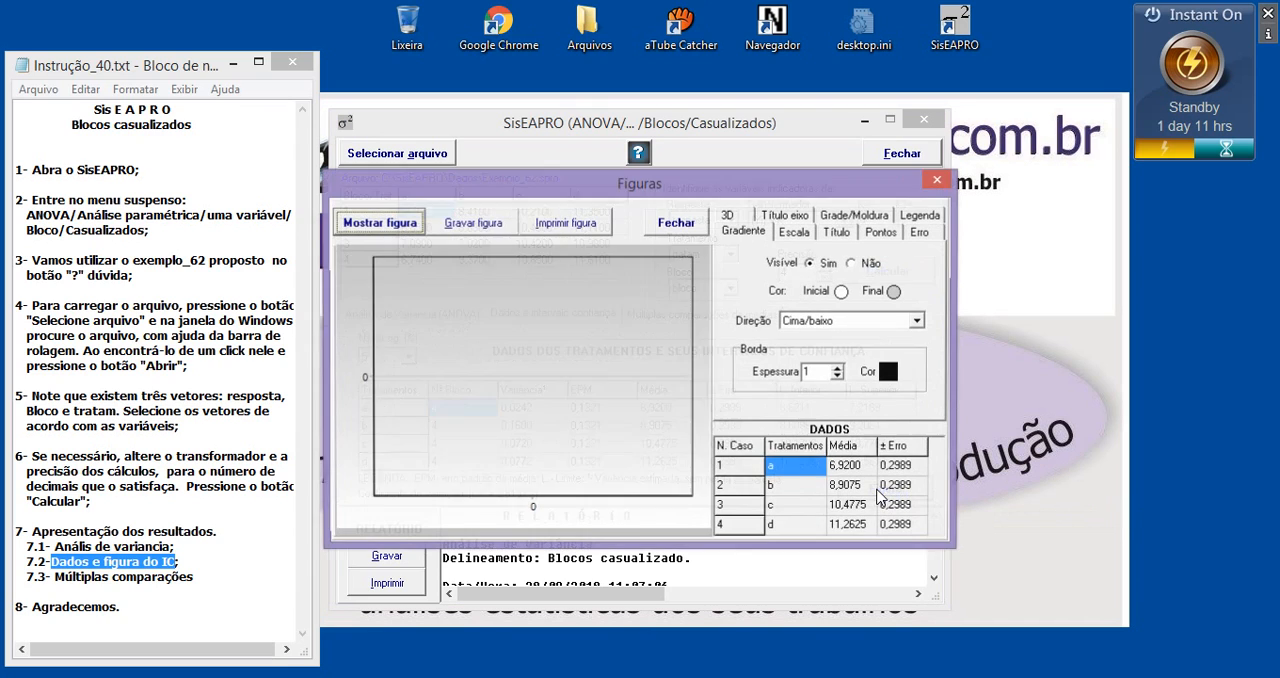
left_click(397, 228)
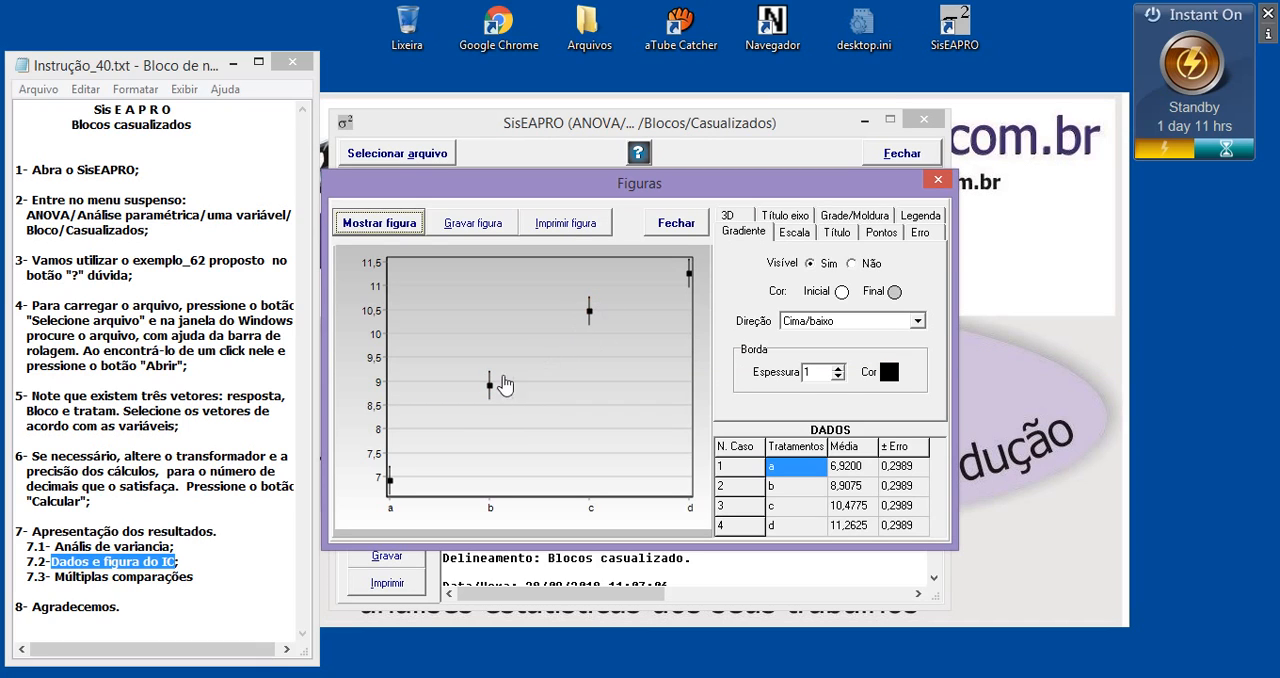
left_click_drag(432, 271, 651, 436)
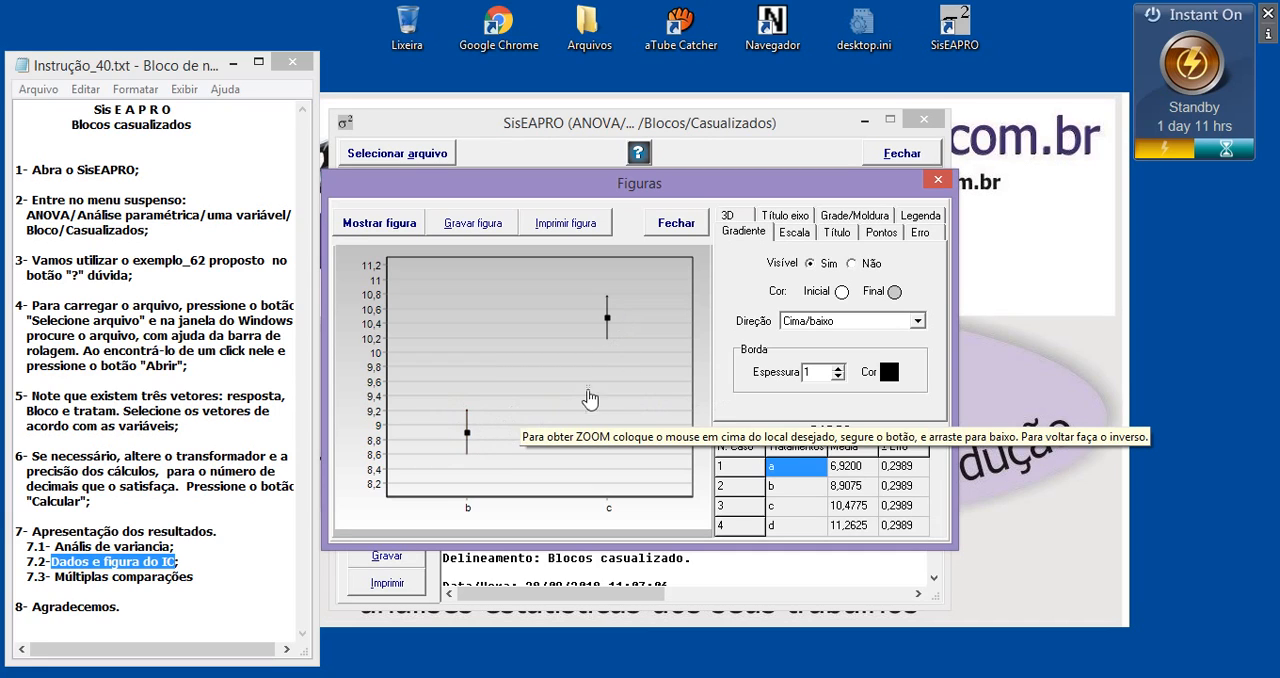
left_click_drag(527, 376, 500, 352)
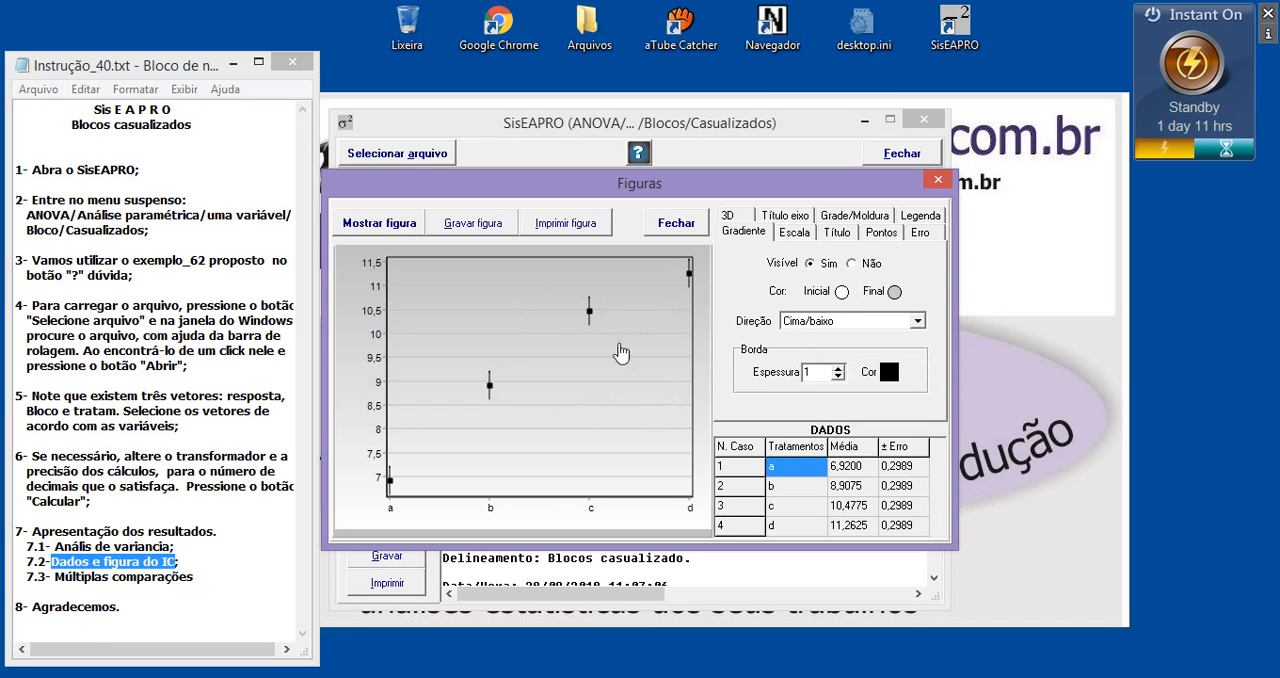
Try hiding the figure's background gradient and restore it
left_click(857, 268)
left_click(812, 265)
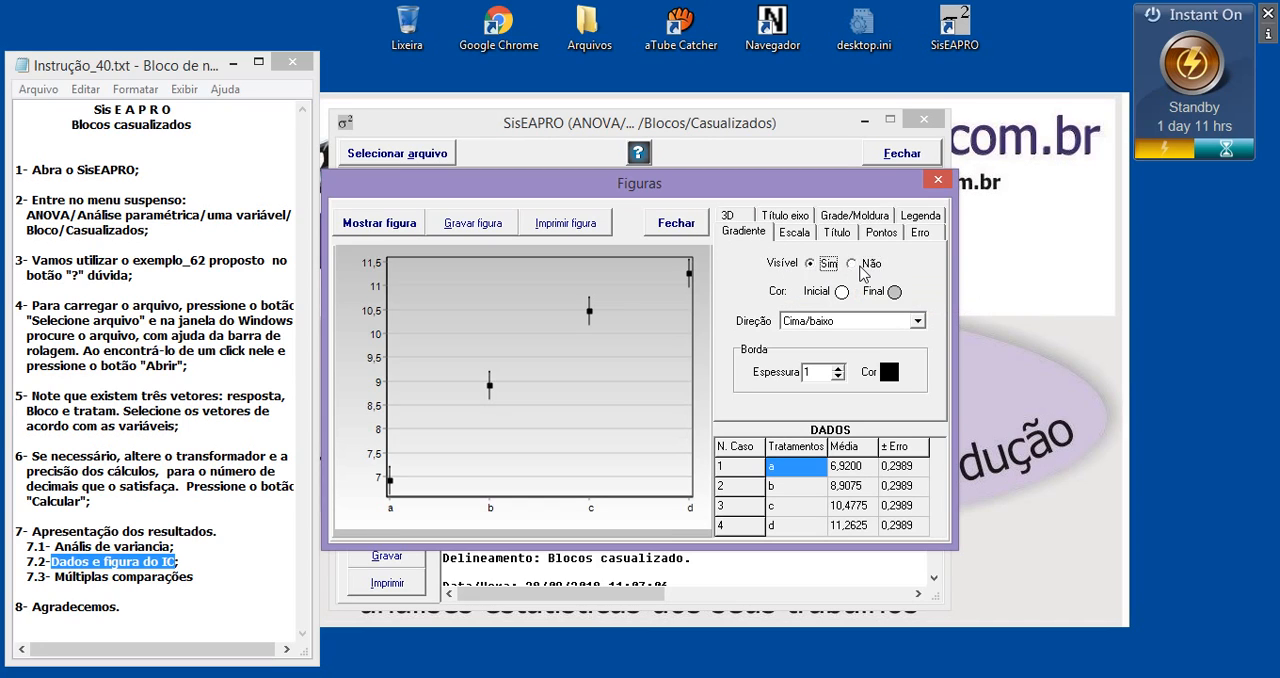
left_click(858, 264)
left_click(824, 264)
Set the figure gradient's final color to cyan and its direction to Central
left_click(894, 292)
left_click(649, 213)
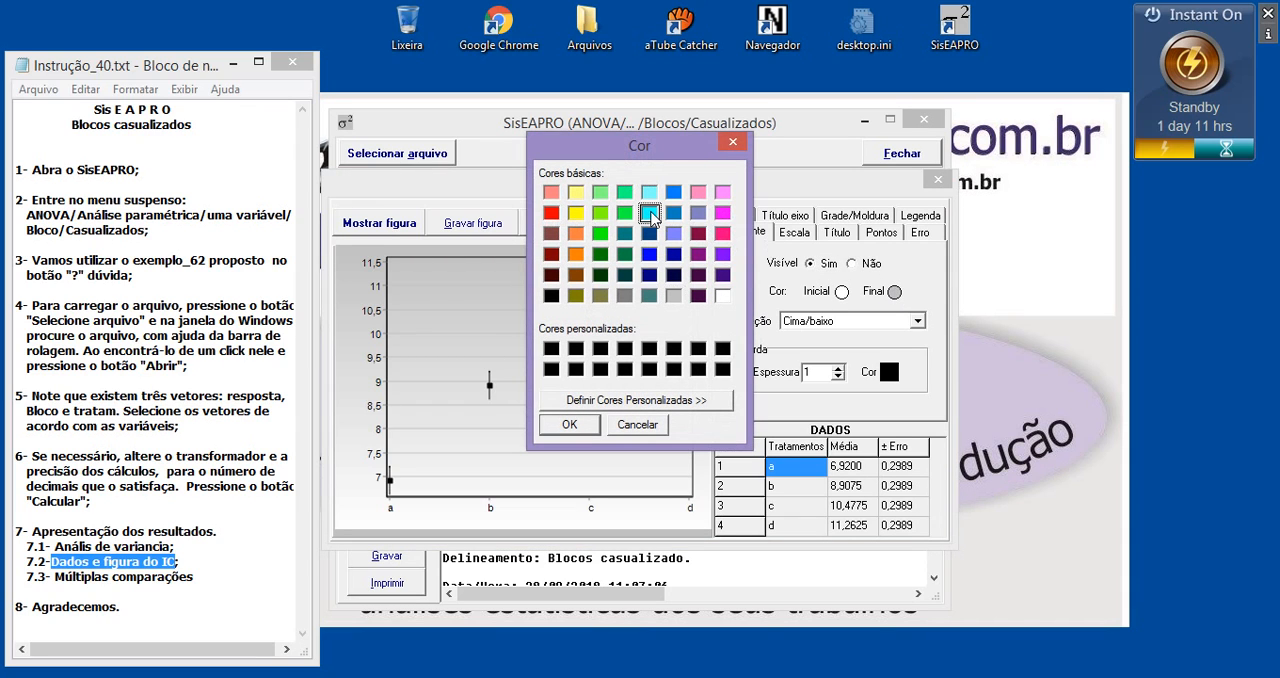
left_click(569, 425)
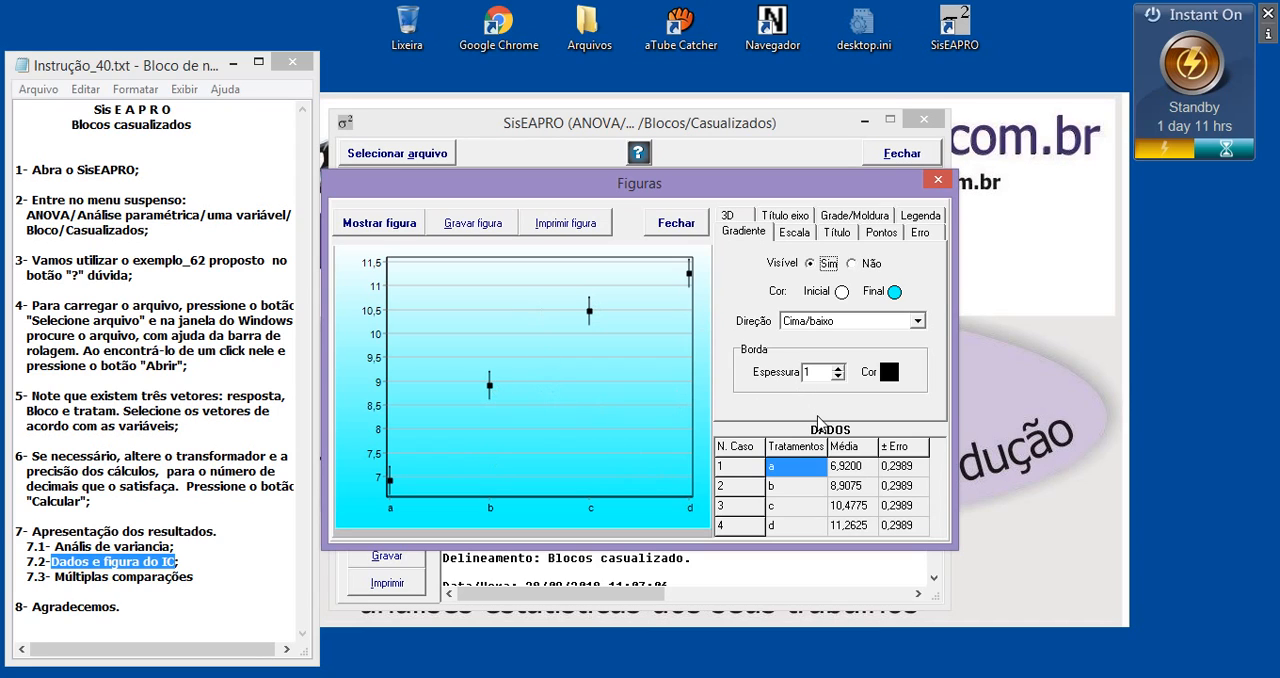
left_click(879, 321)
left_click(815, 386)
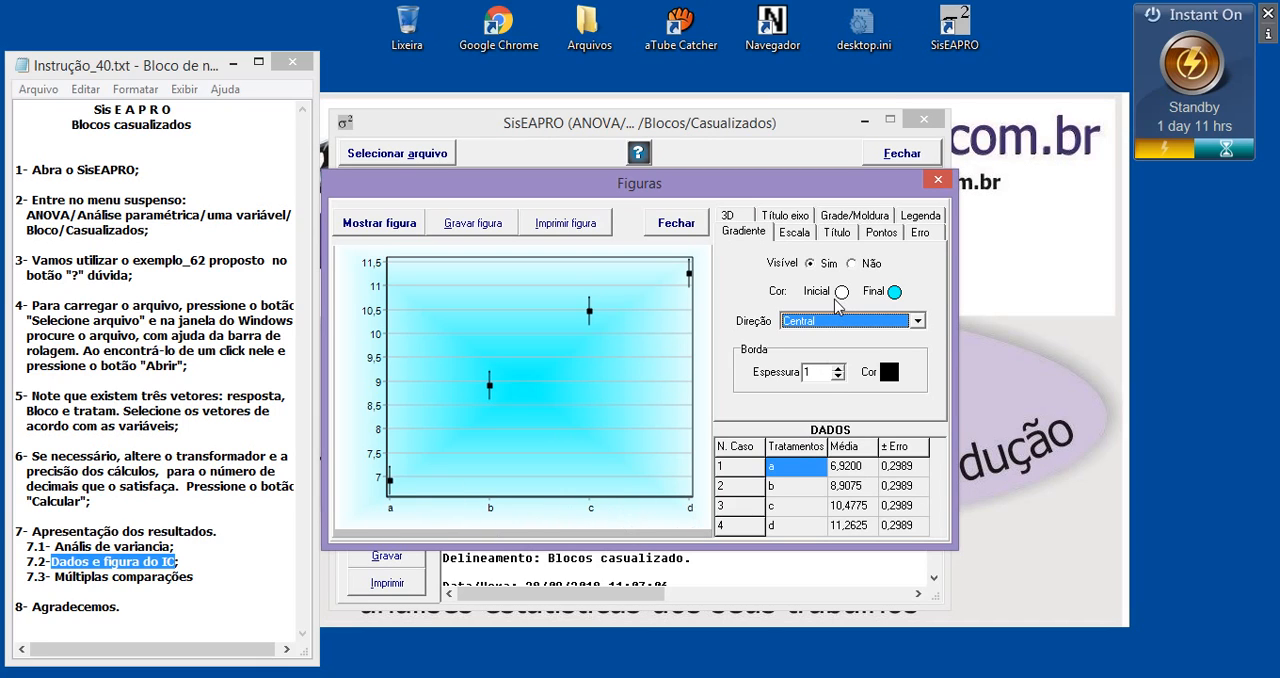
Title the X axis "Ração" and the Y axis "Altura(cm)", and give the Y-axis scale 1 decimal place
left_click(778, 222)
left_click(763, 272)
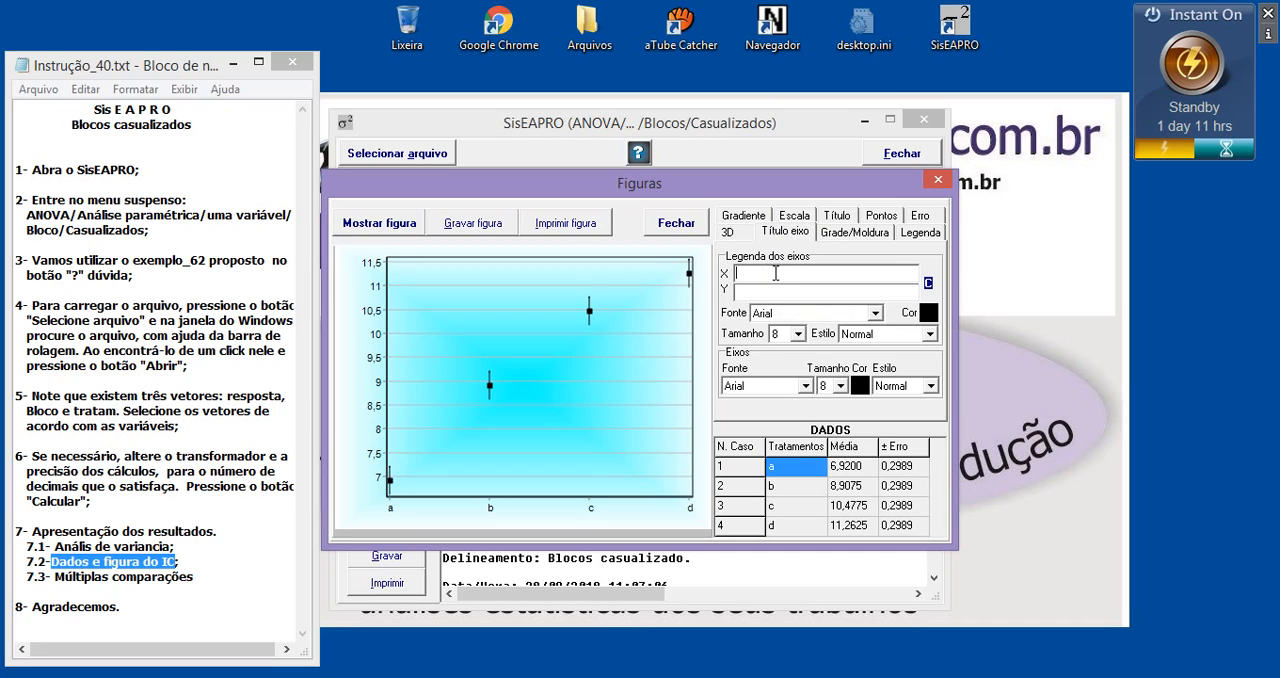
type("Ração")
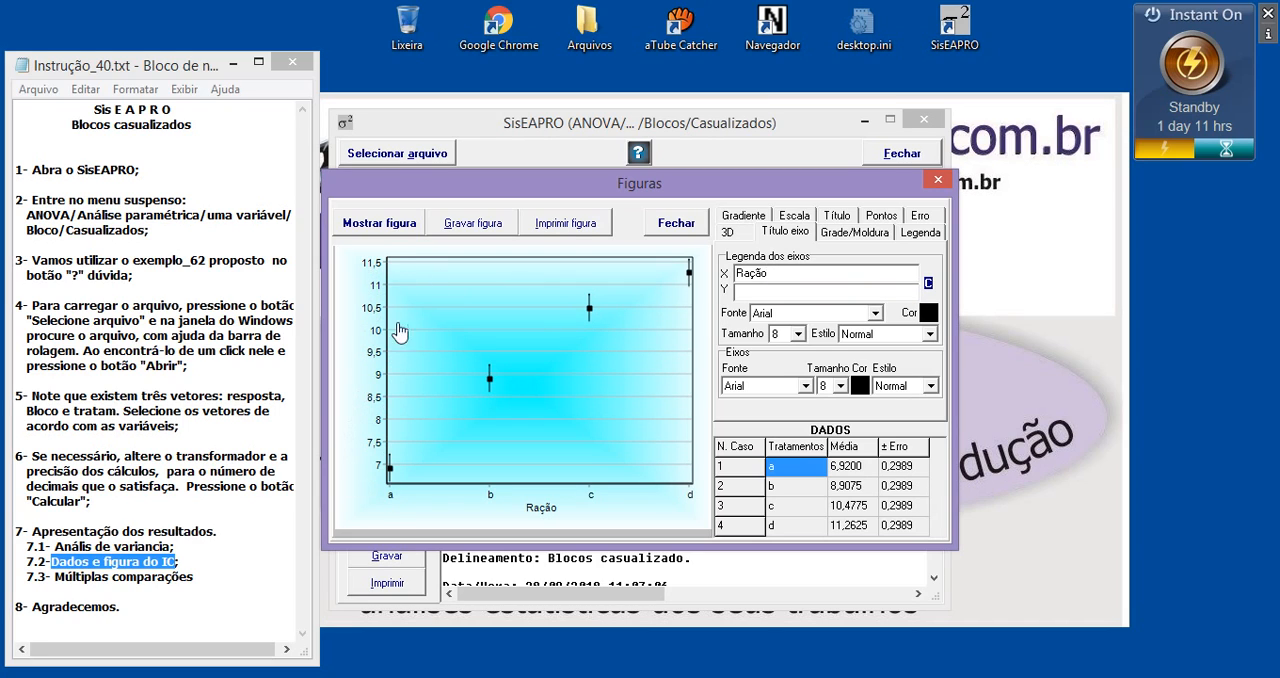
left_click(774, 289)
type("Altu")
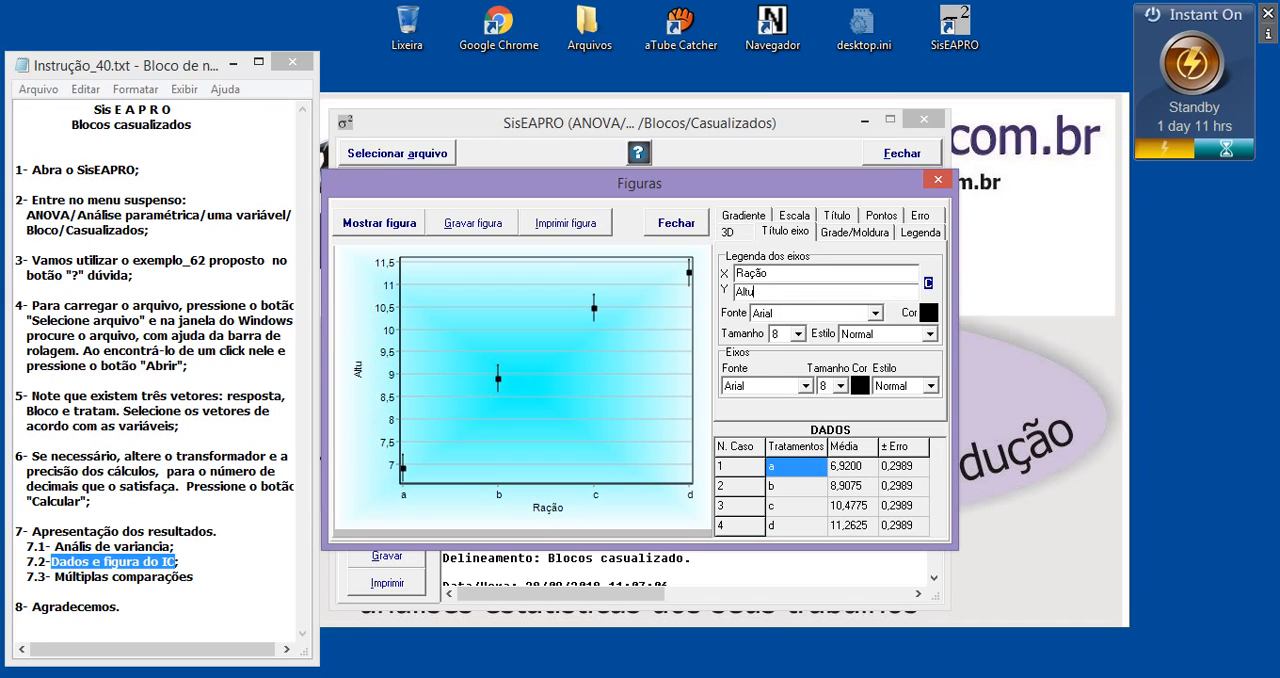
type("ra")
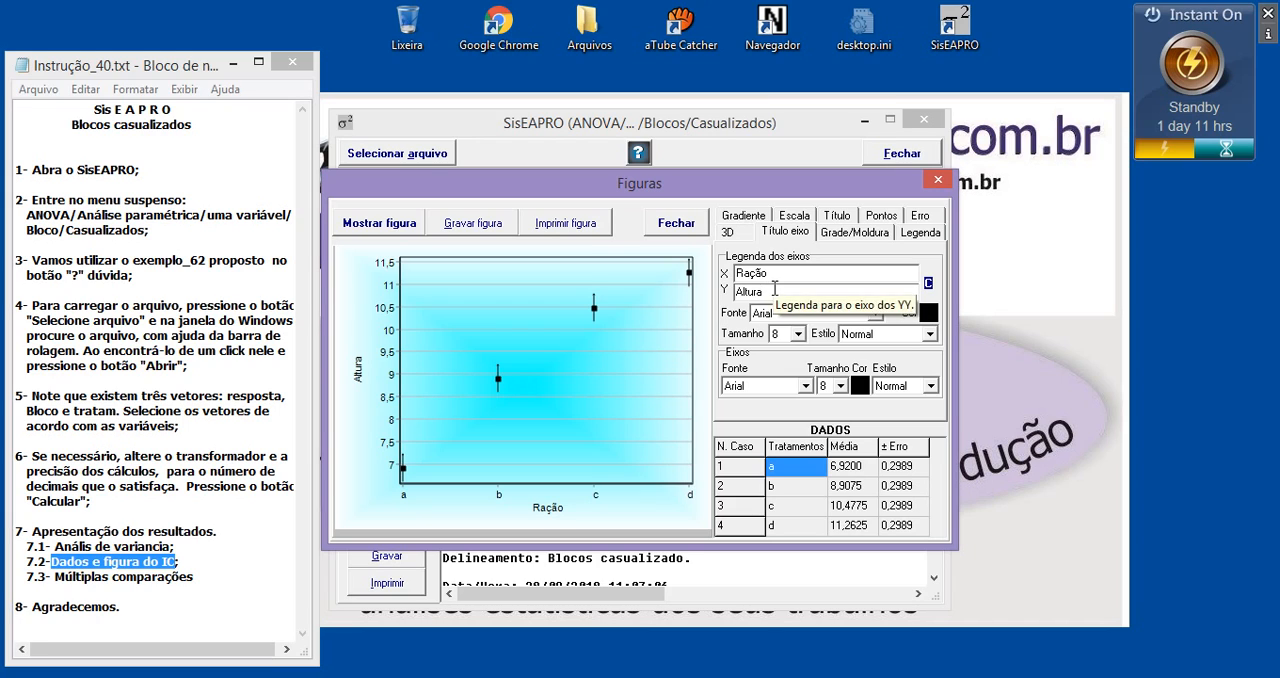
type("(cm)")
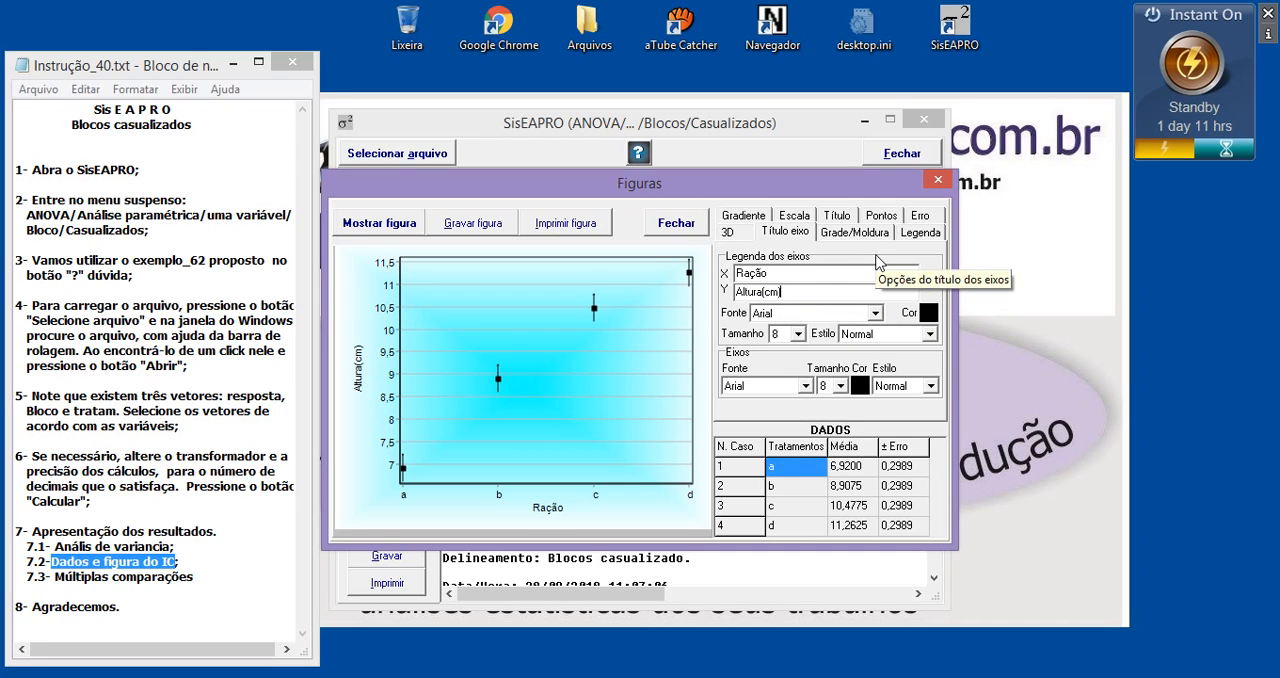
left_click(800, 216)
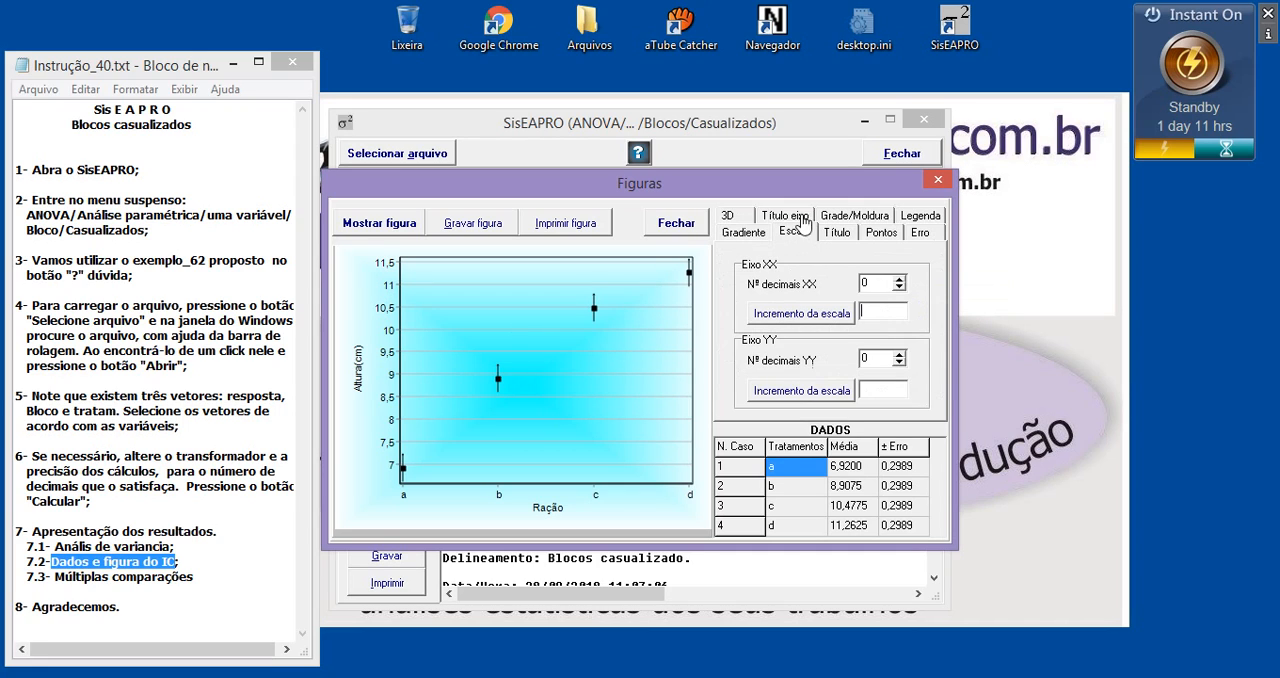
left_click(899, 354)
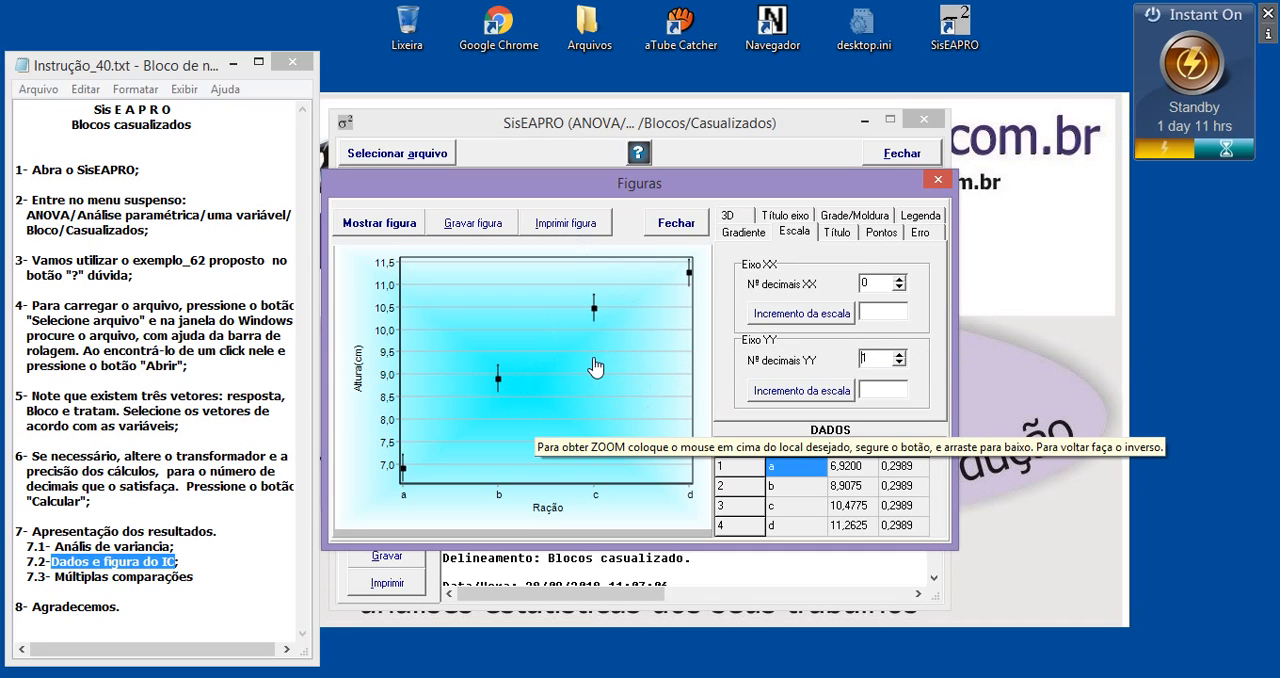
Try to save the figure with its default pixel dimensions, checking the available folders and the bmp, wmf and jpg formats
left_click(484, 230)
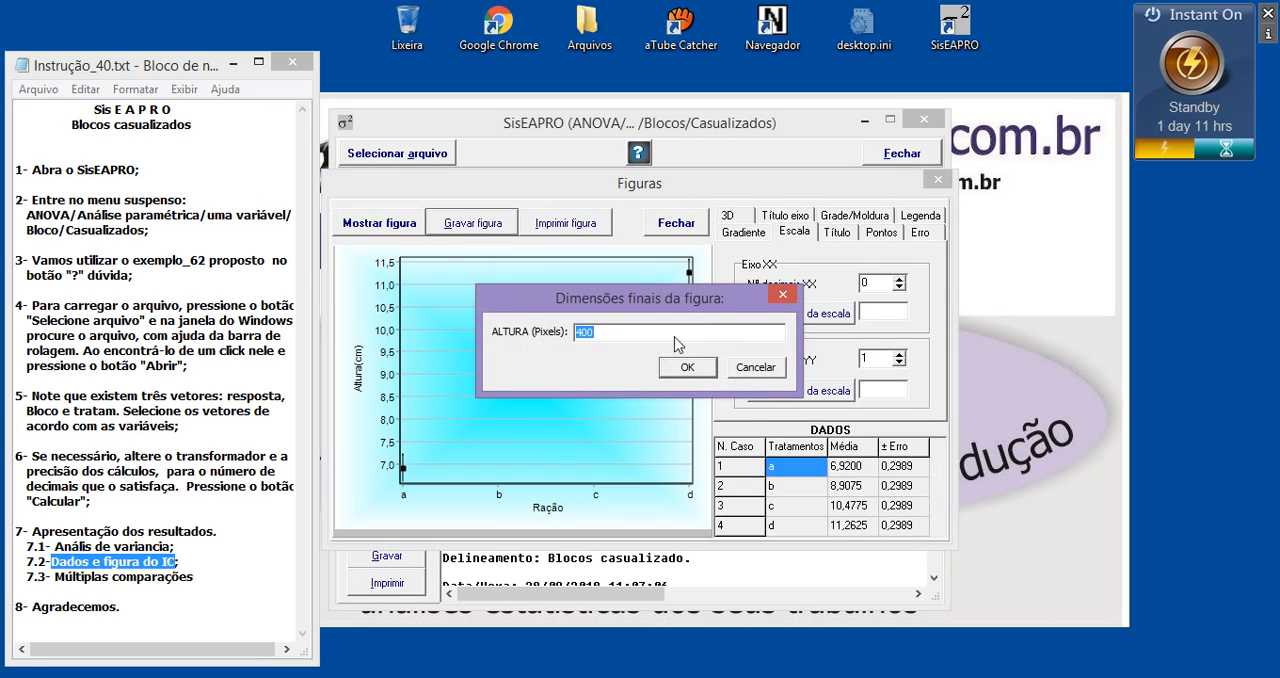
left_click(620, 337)
left_click(690, 367)
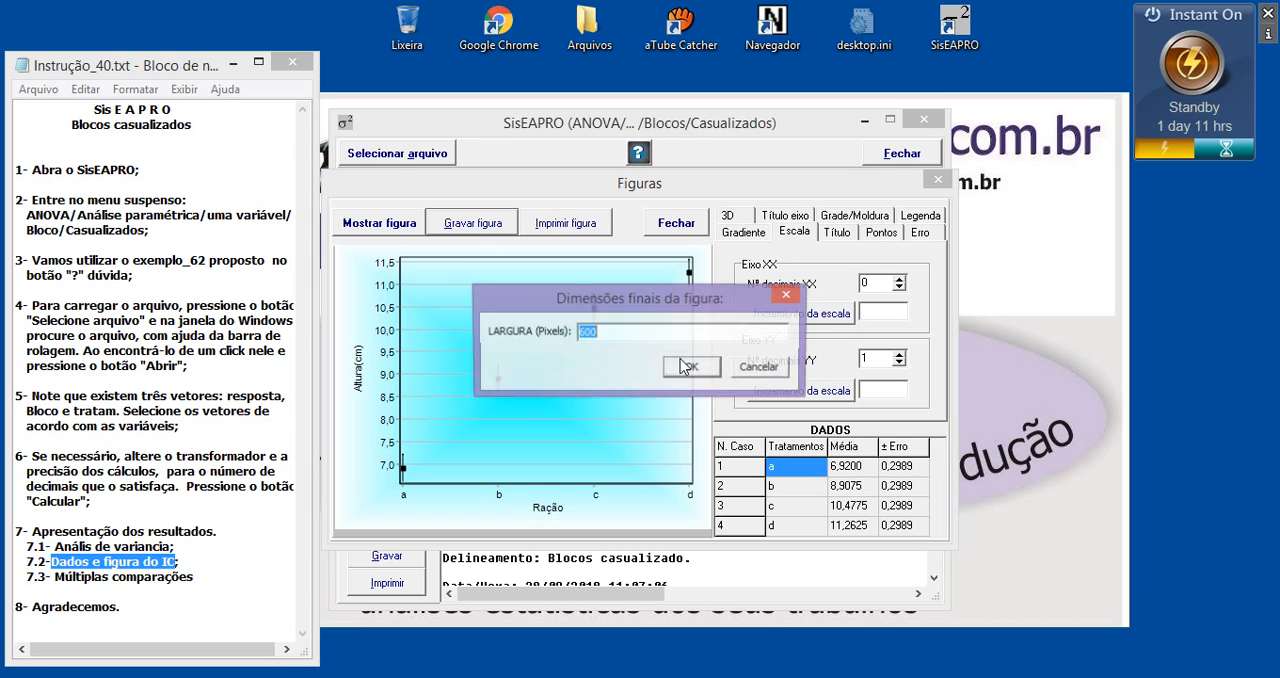
left_click(691, 367)
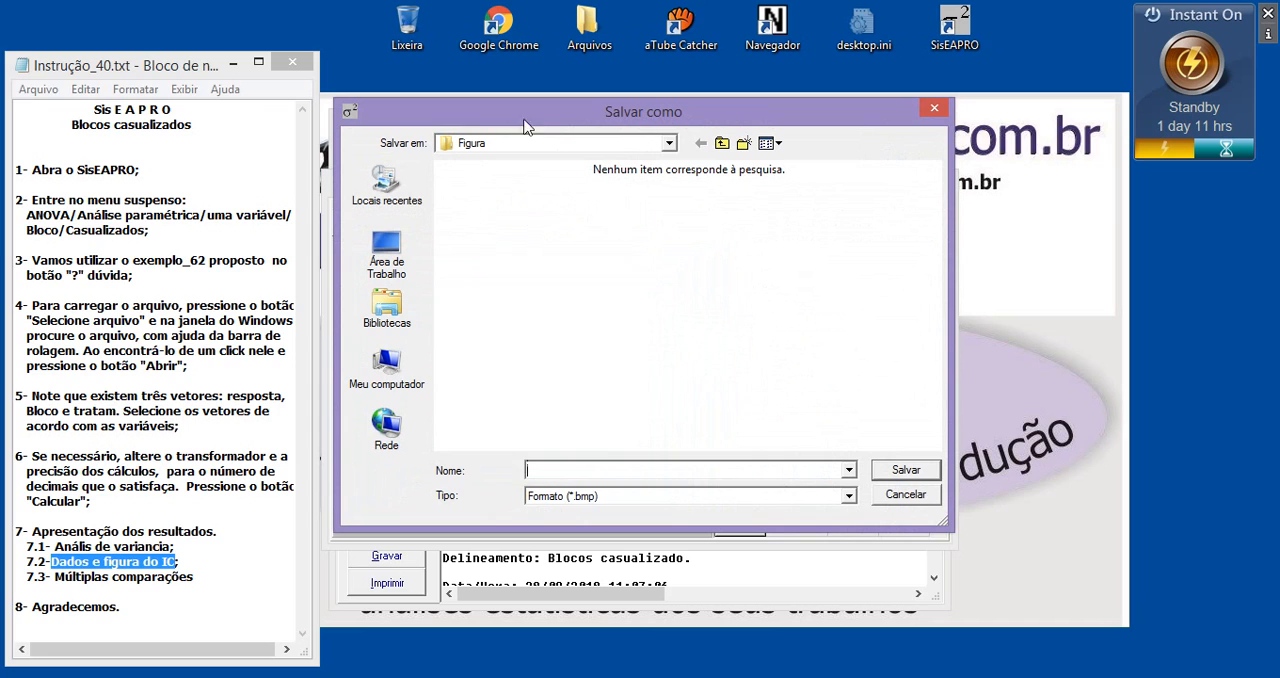
left_click(516, 147)
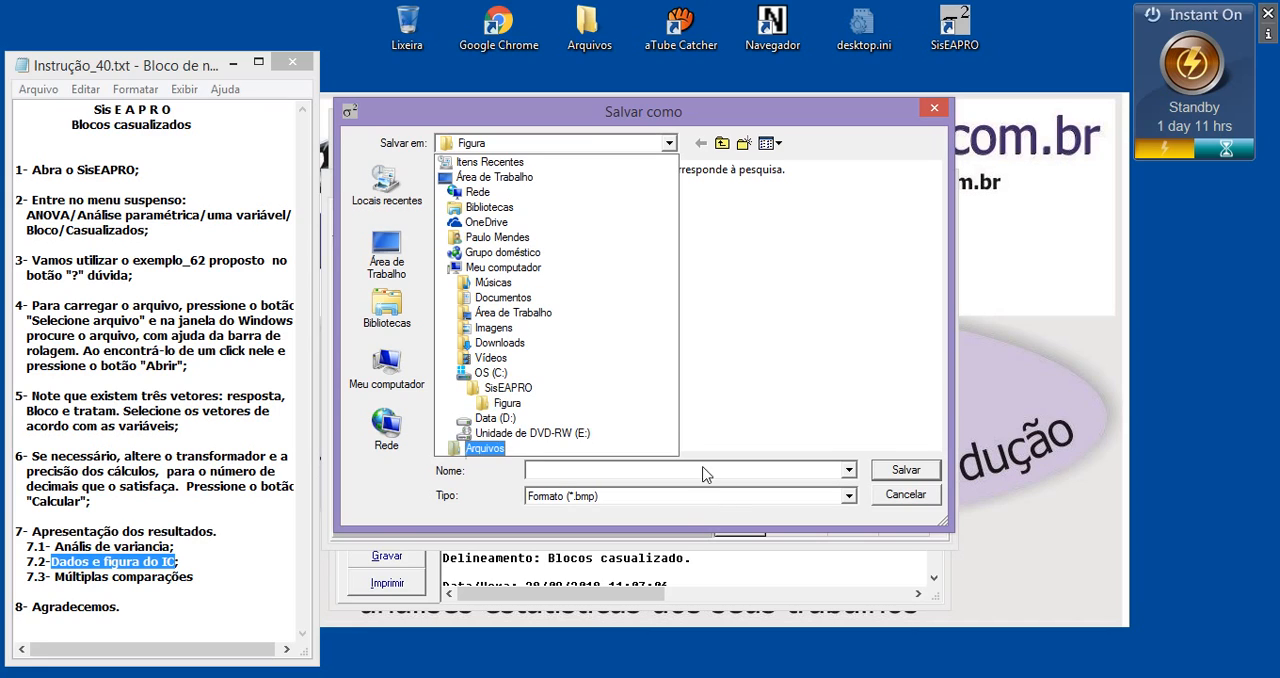
left_click(571, 480)
left_click(536, 473)
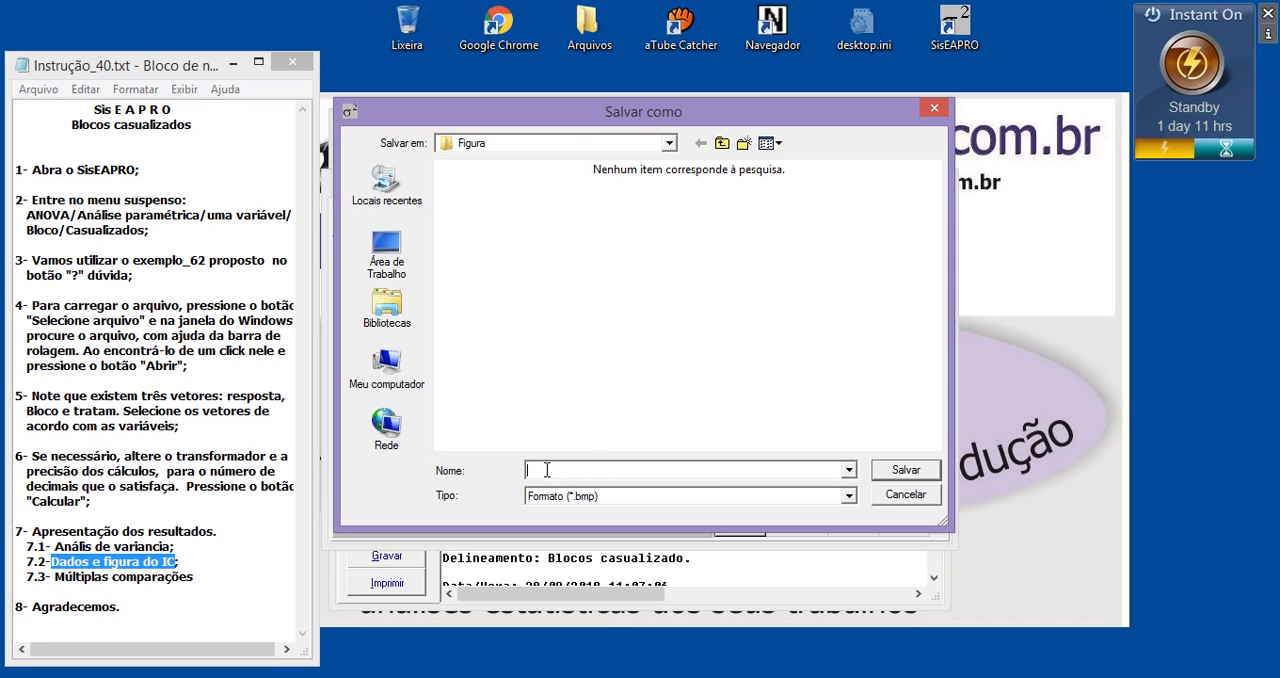
left_click(622, 496)
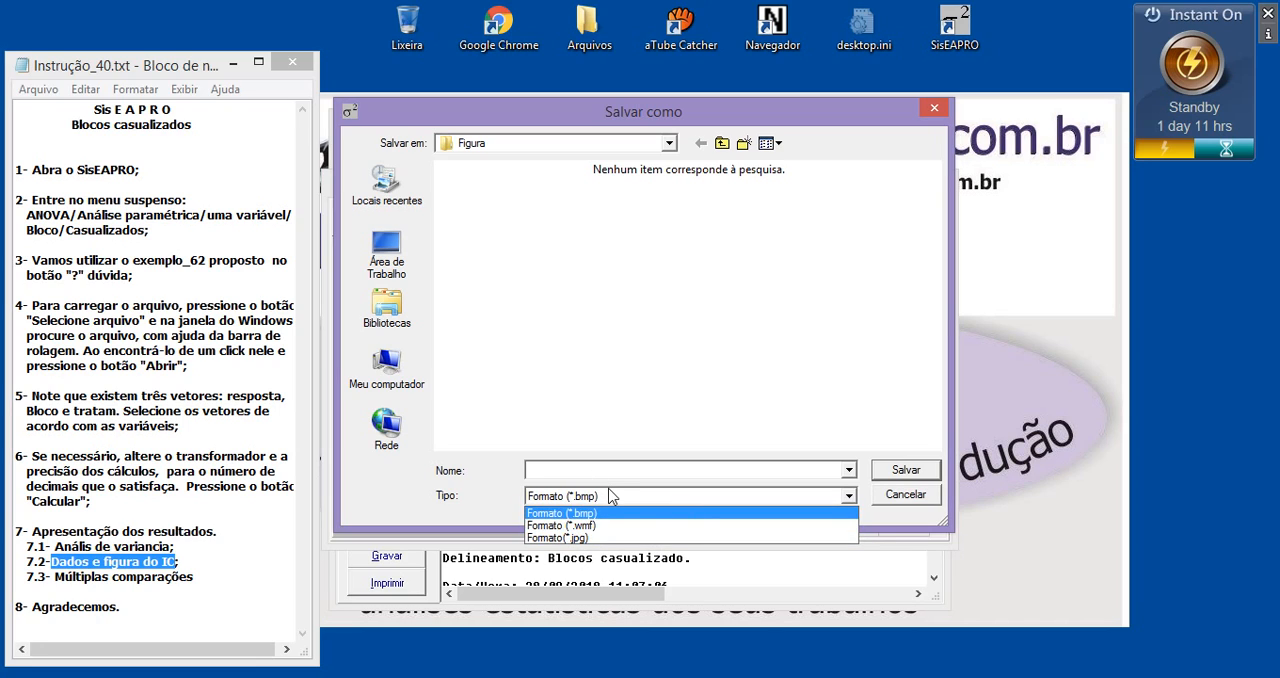
left_click(612, 497)
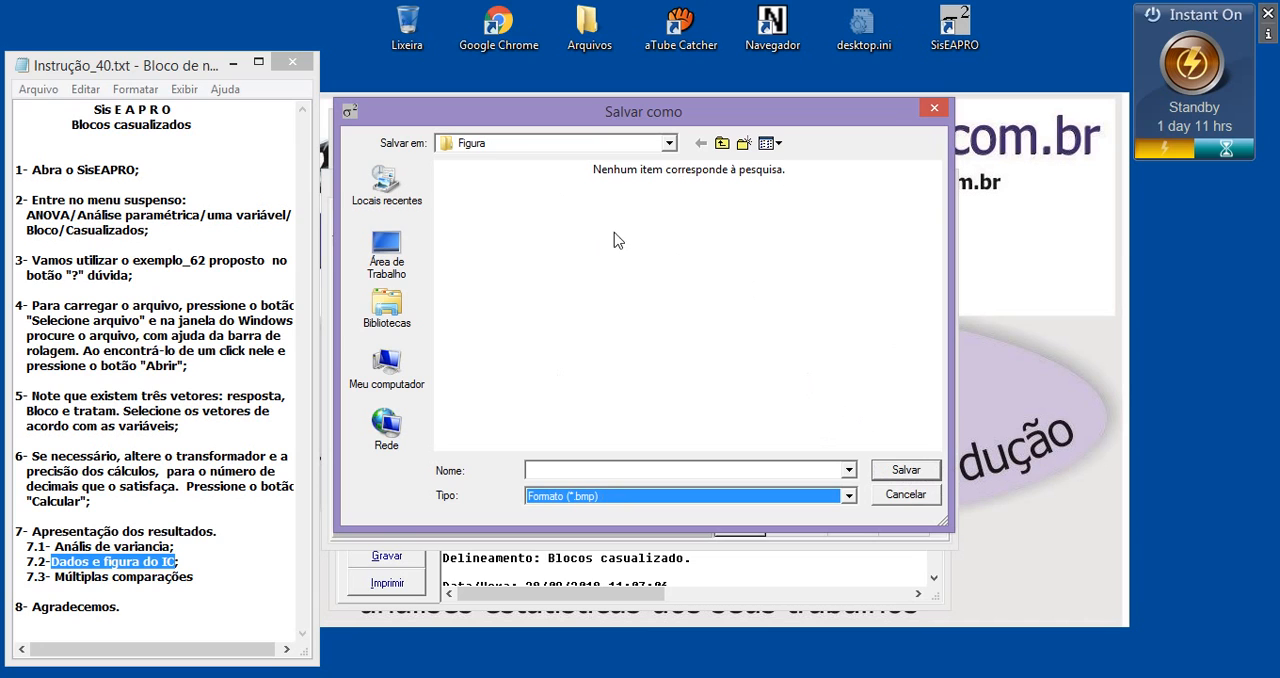
left_click(933, 108)
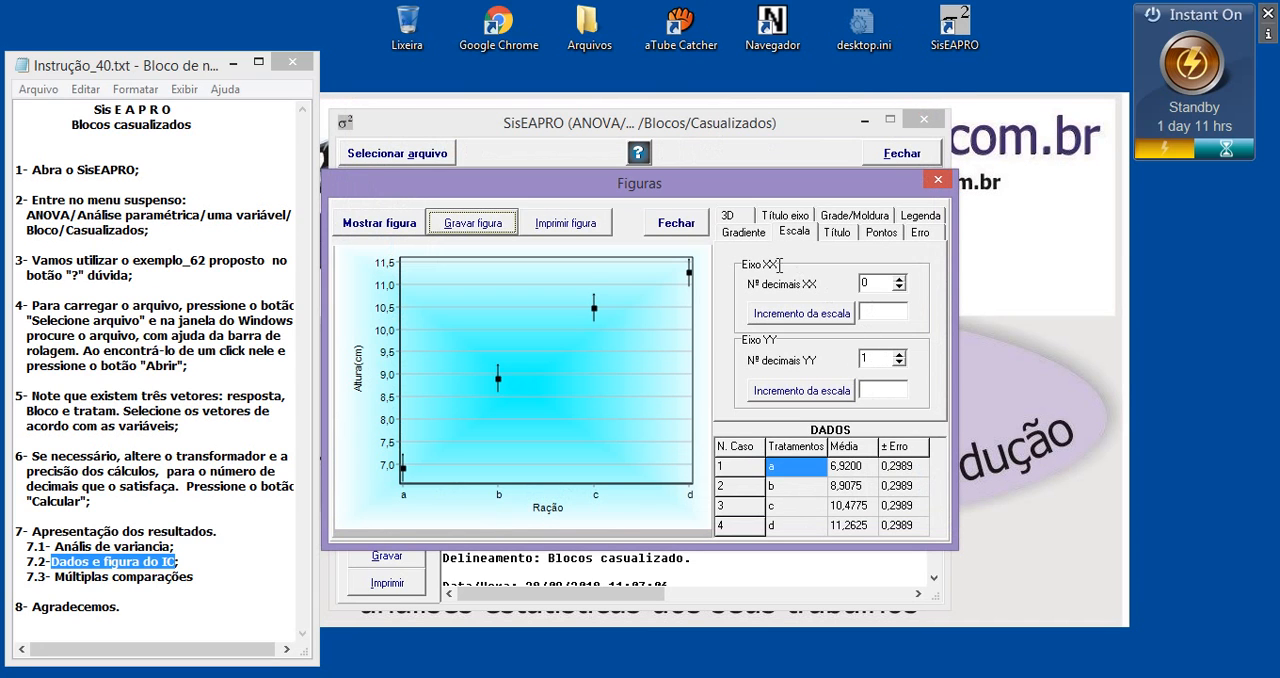
Close the figure, display the multiple comparisons of the means, and look through the analysis report
left_click(676, 223)
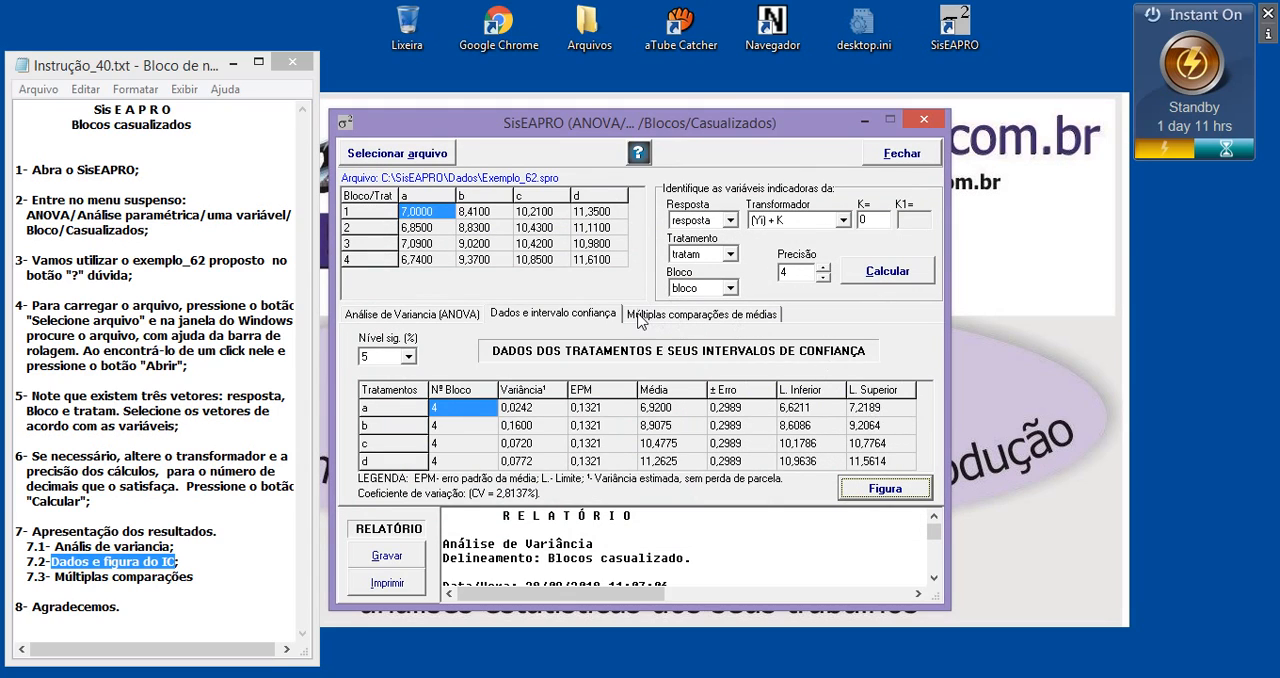
left_click(700, 318)
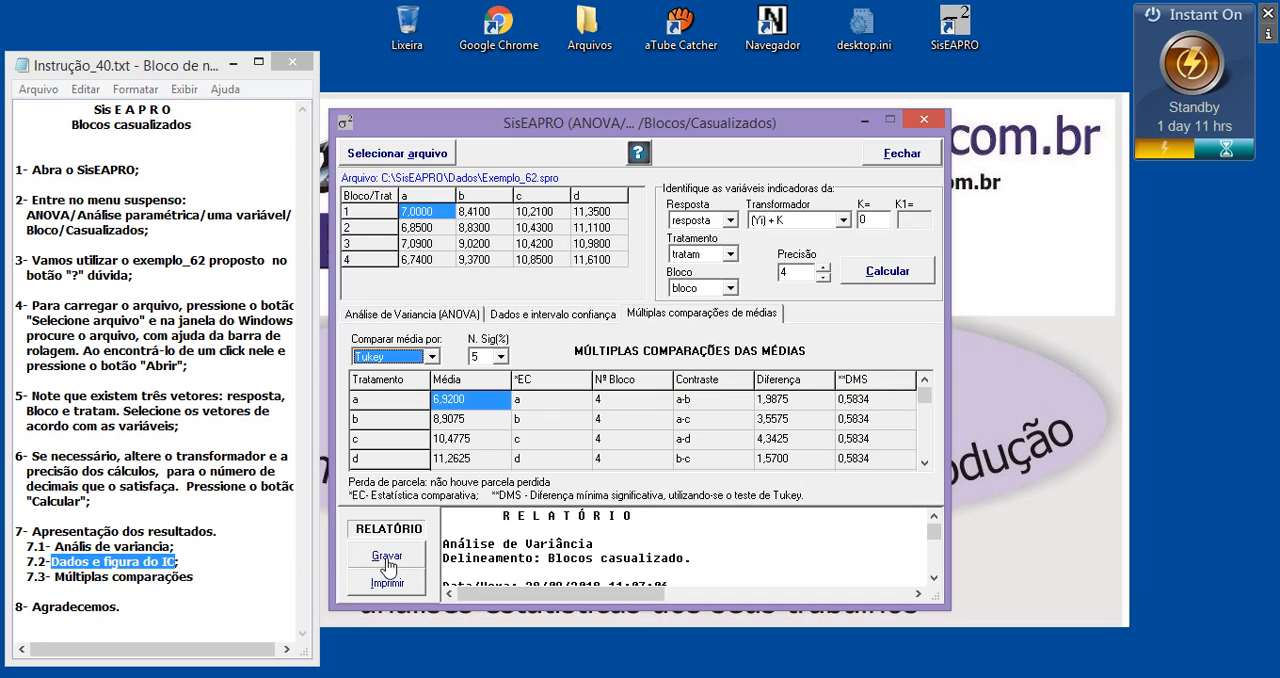
left_click(506, 515)
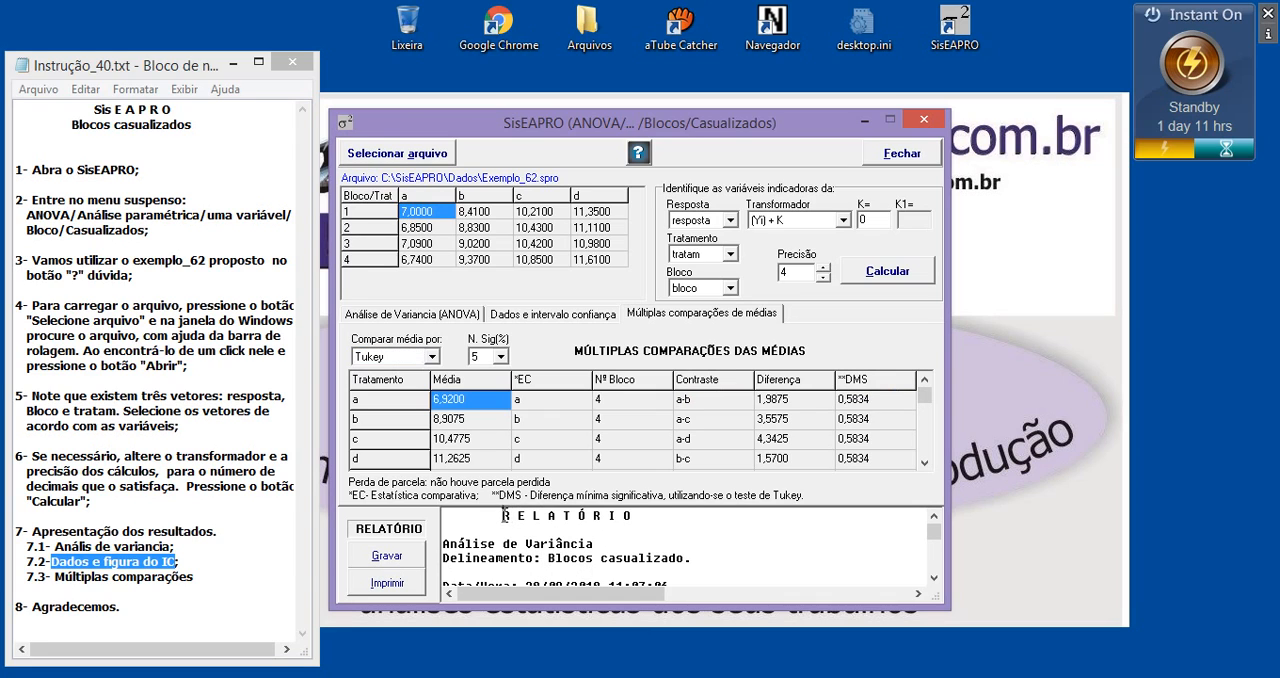
scroll(530, 545, "down", 4)
scroll(530, 545, "down", 6)
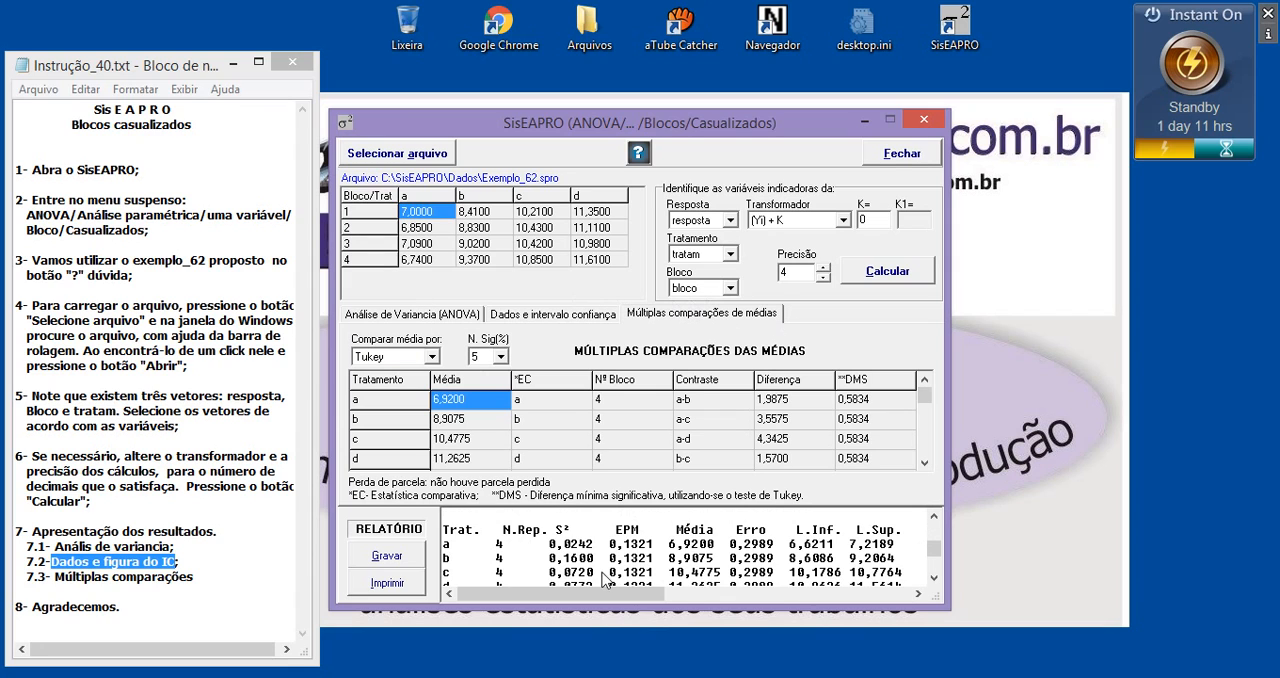
scroll(604, 569, "down", 5)
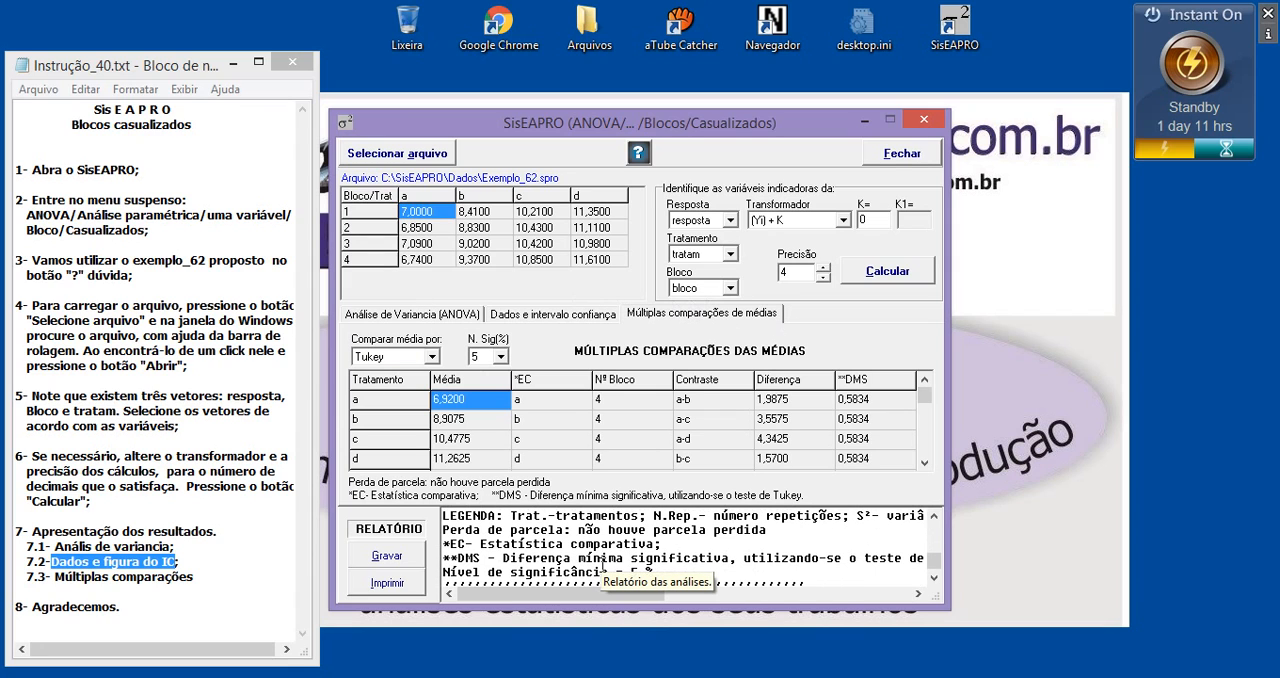
scroll(604, 569, "up", 6)
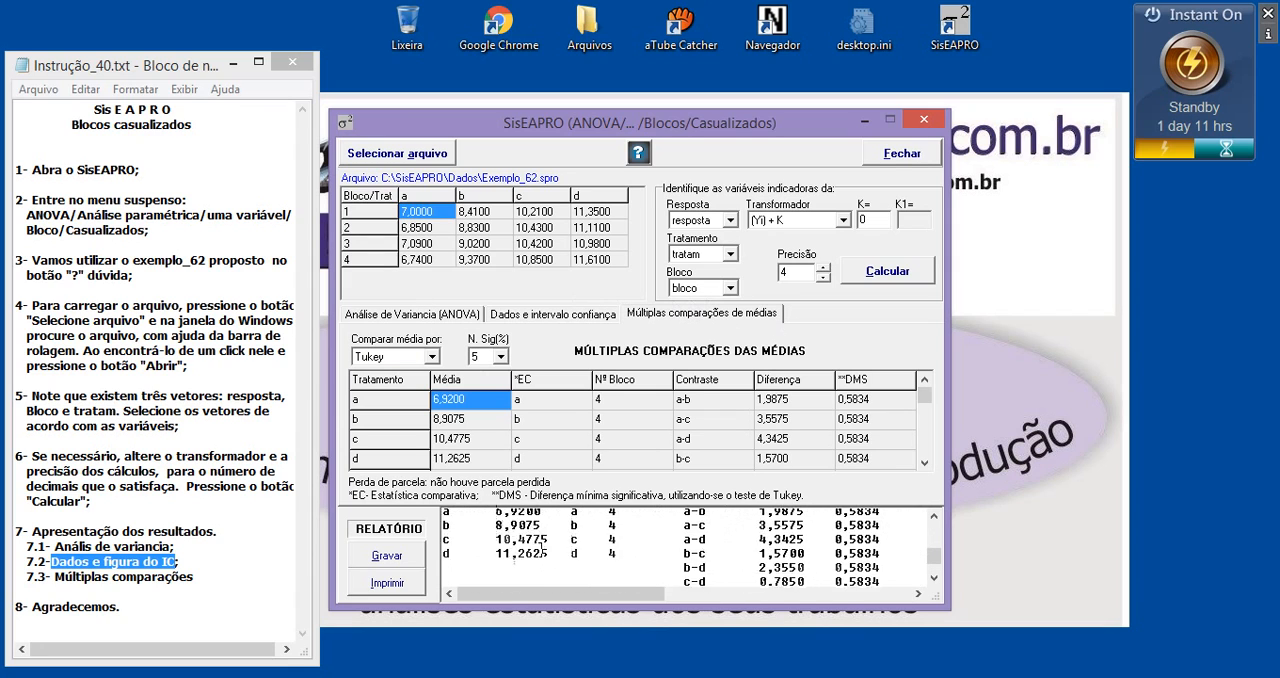
Try to save the report as a text file, checking the available folders and the file type
left_click(389, 556)
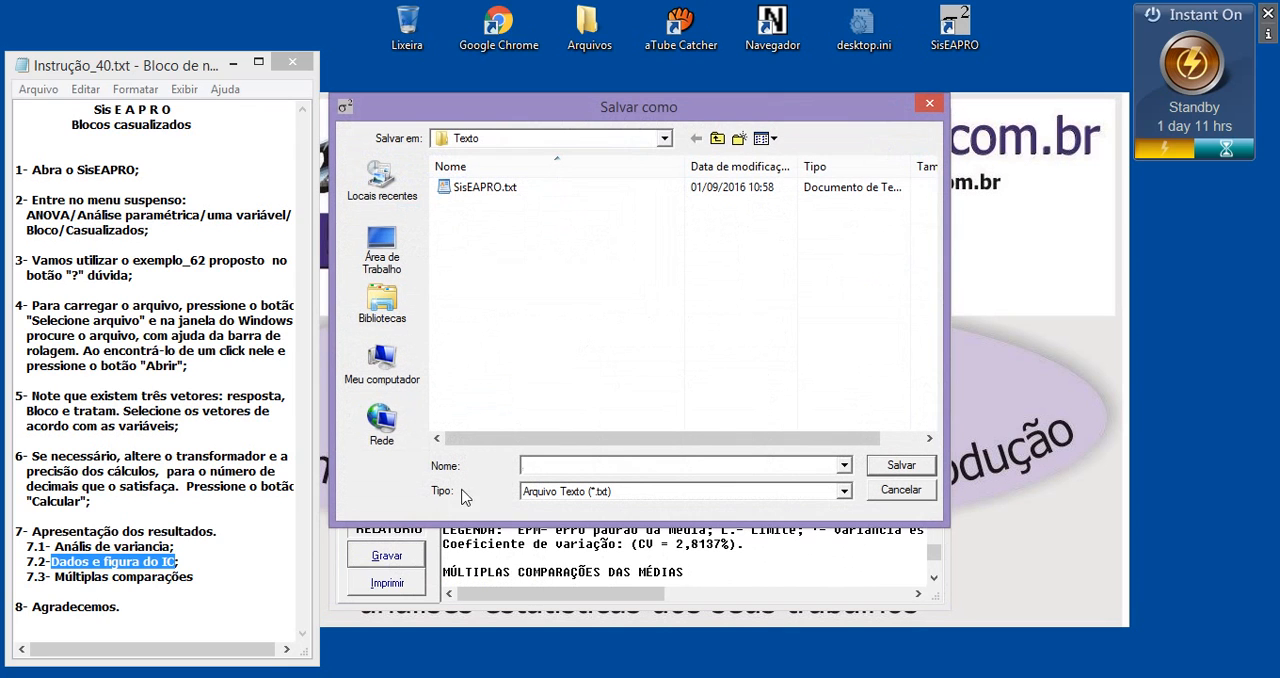
left_click(549, 138)
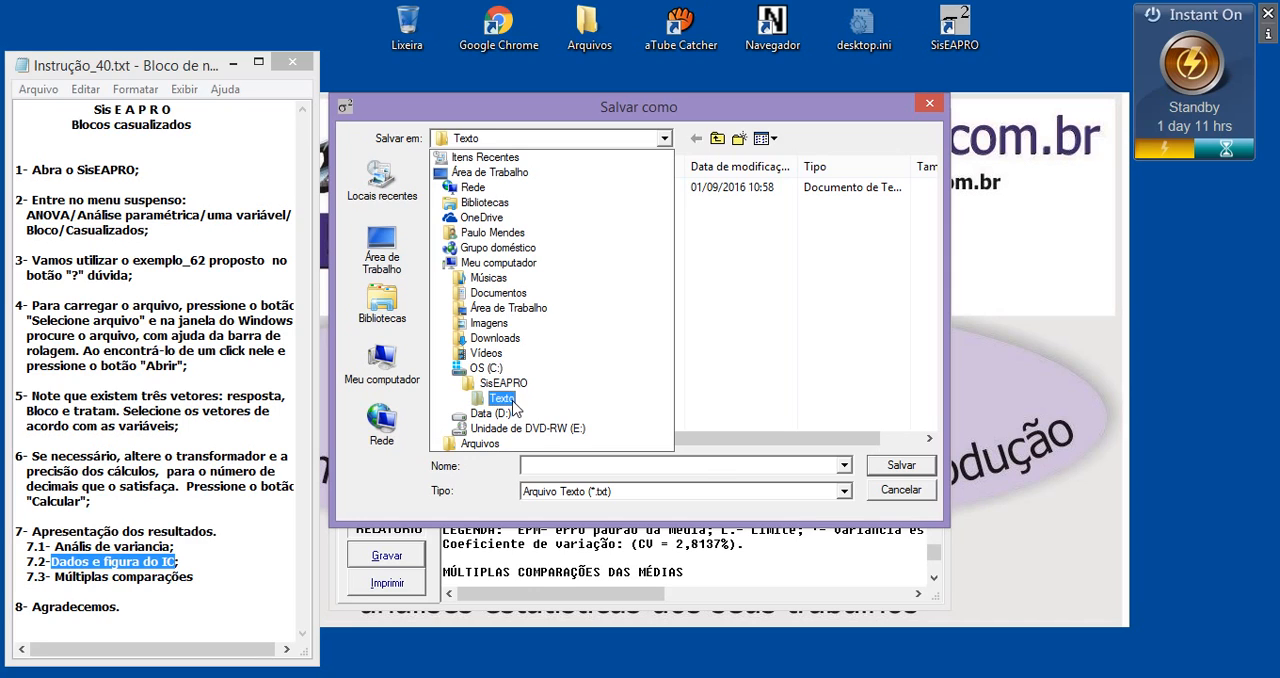
left_click(706, 468)
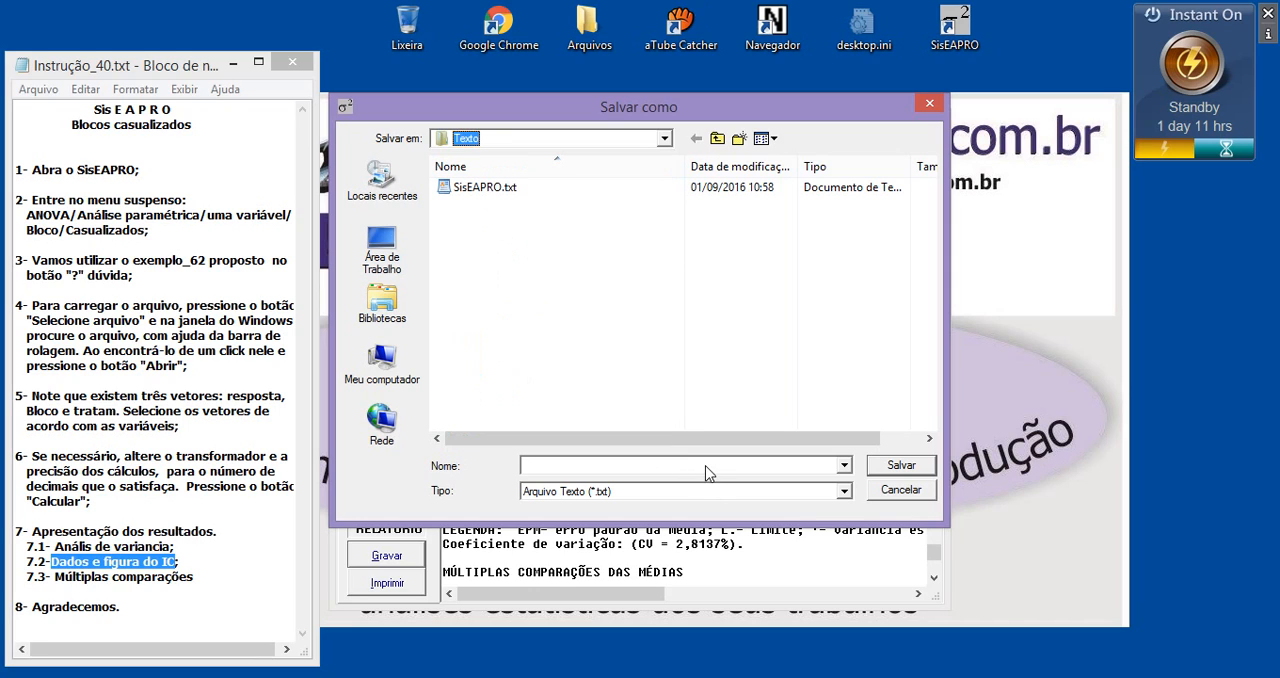
left_click(634, 496)
left_click(634, 496)
left_click(631, 492)
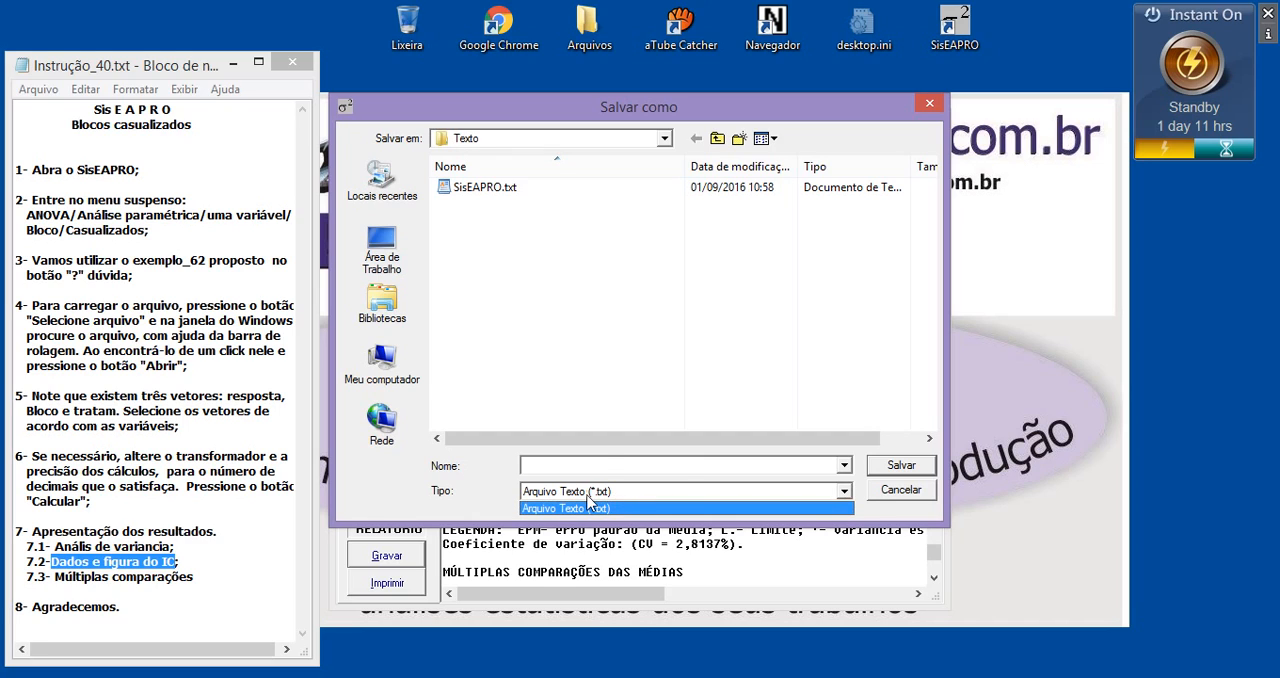
left_click(587, 495)
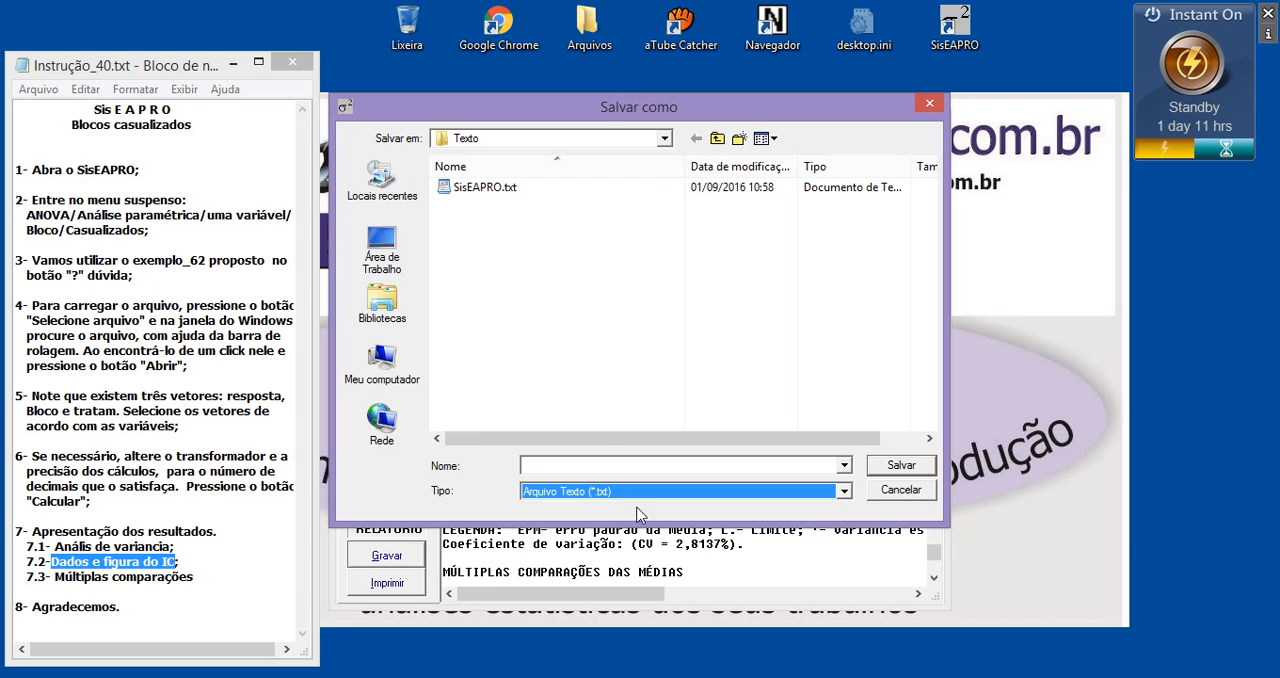
left_click(893, 497)
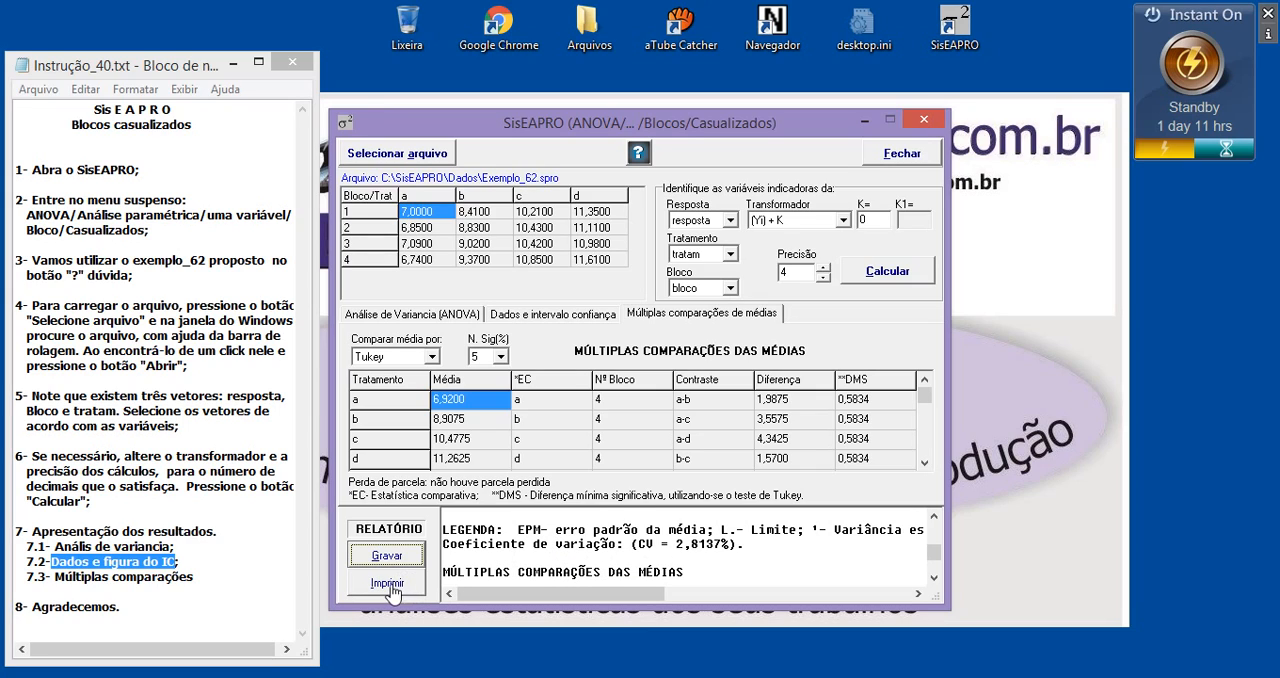
Return to the beginning of the analysis report and select its entire text
left_click(490, 543)
left_click_drag(935, 549, 937, 523)
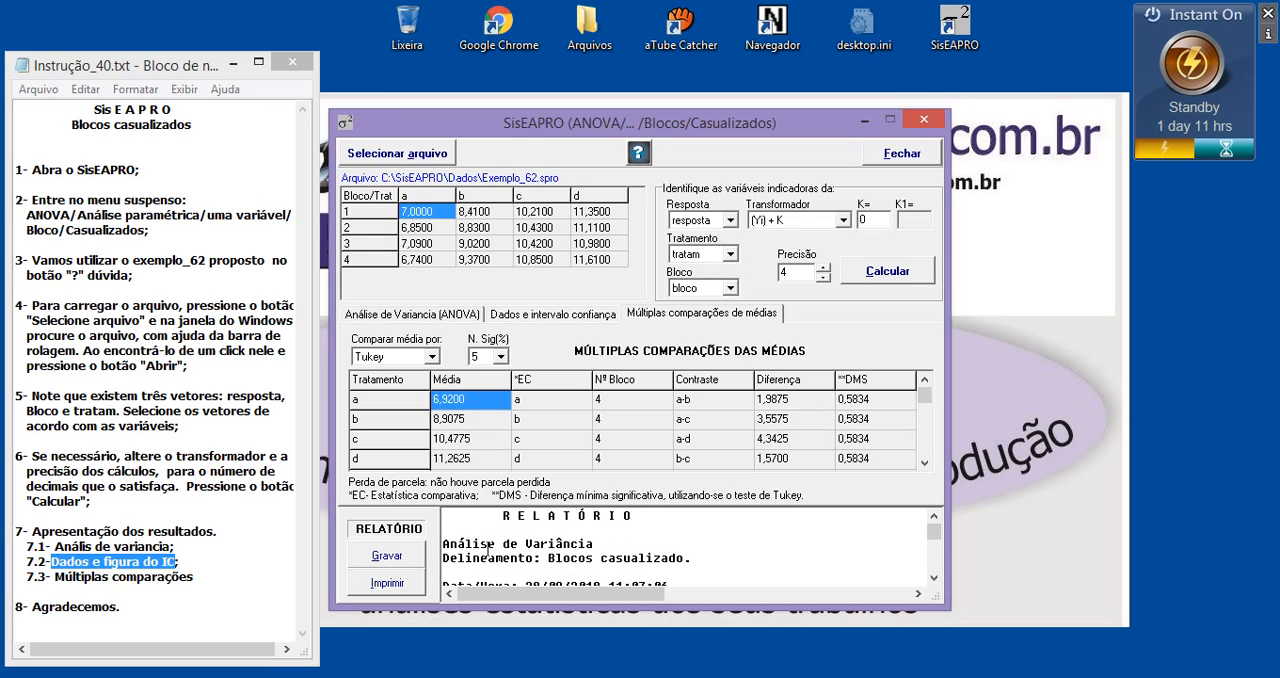
left_click_drag(502, 516, 511, 547)
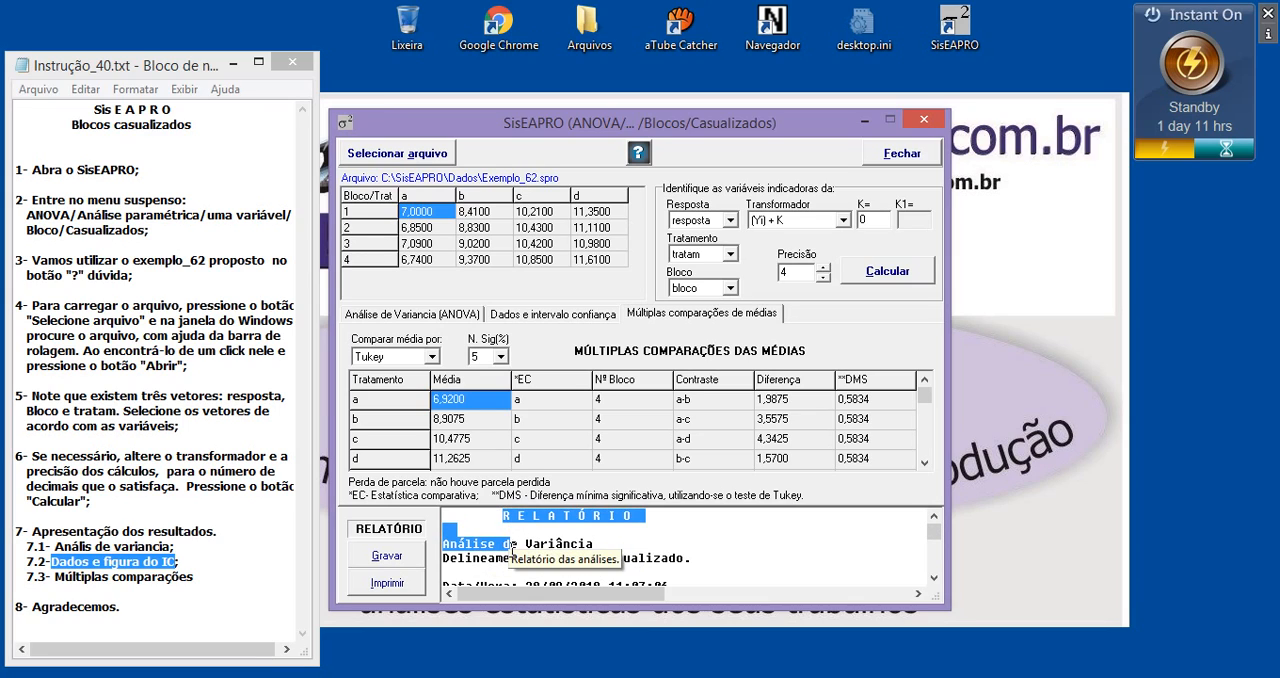
left_click(520, 543)
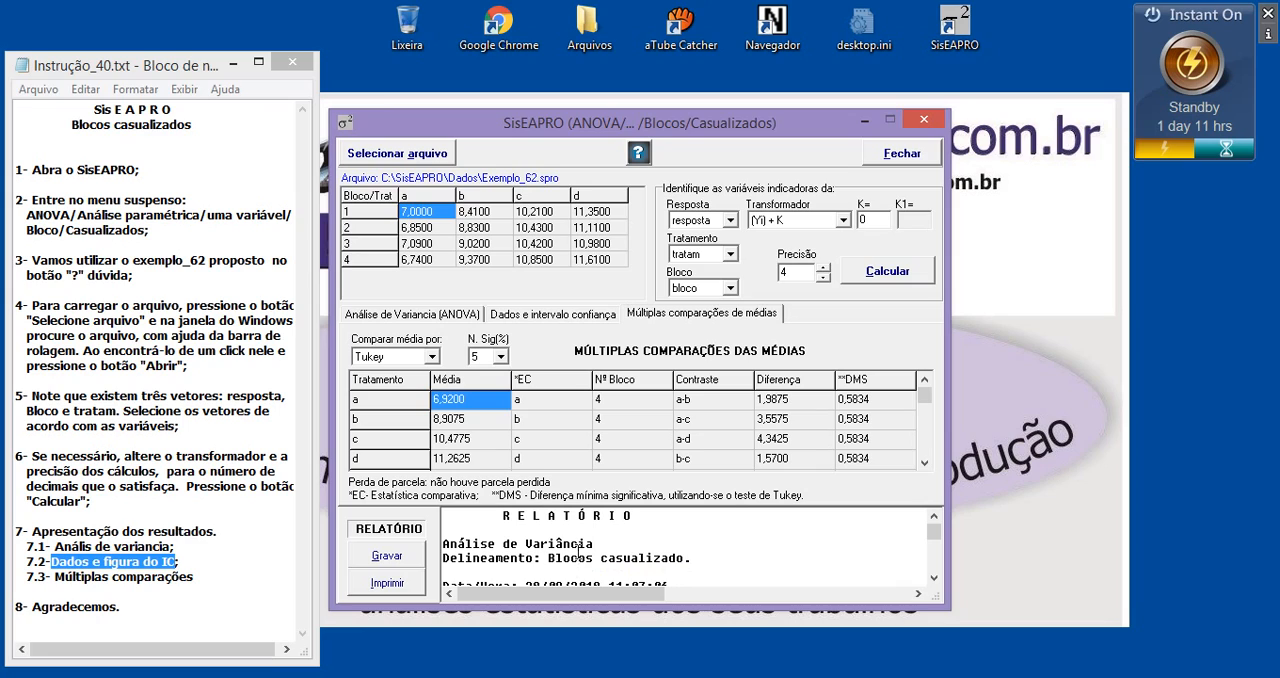
key("ctrl+a")
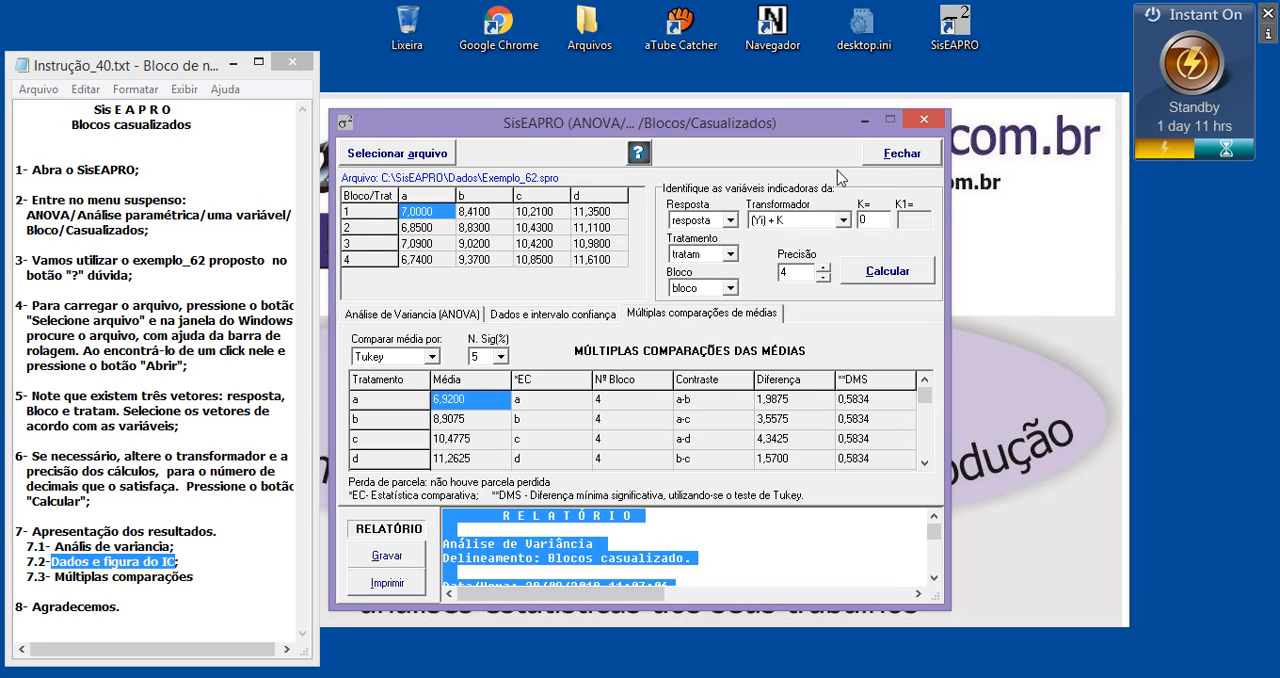
Close the randomized-blocks ANOVA window and highlight the closing item "Agradecemos." in the written instructions
left_click(924, 120)
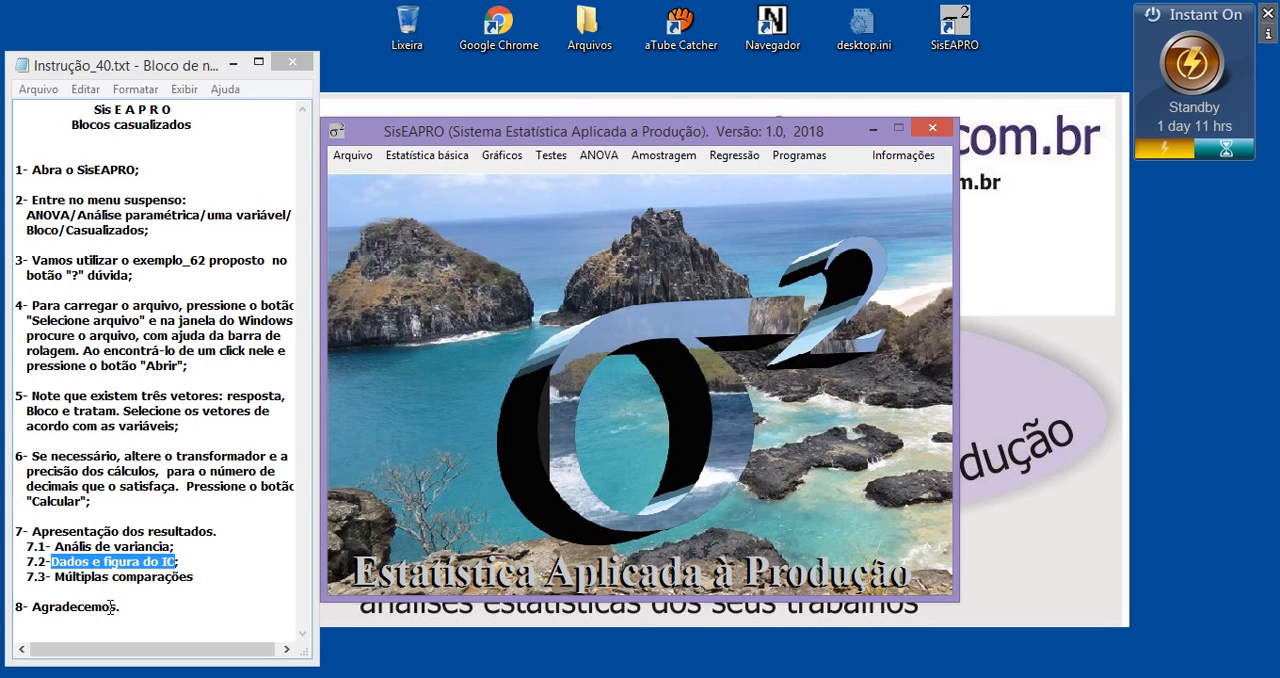
left_click_drag(122, 607, 29, 609)
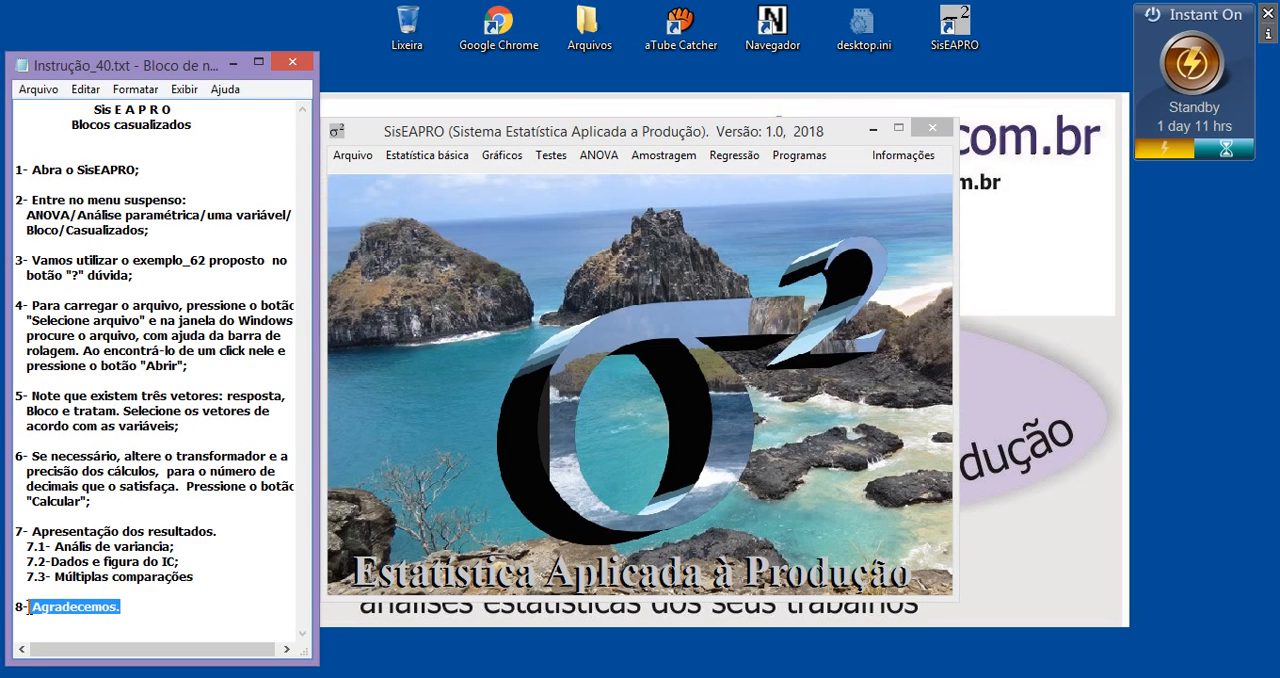